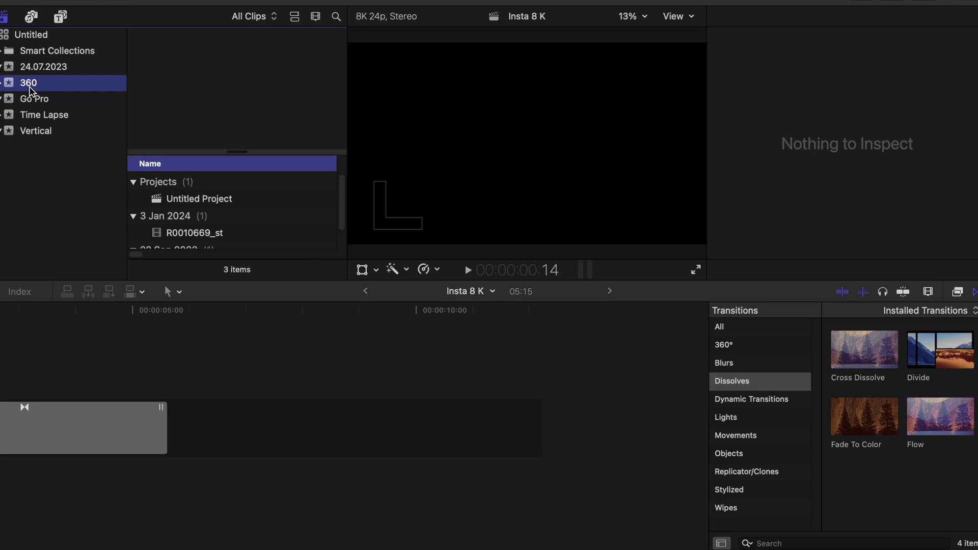
Step: Insert the R0010669_st clip from the 360 event into the Insta 8 K project timeline
scroll(178, 231, down, 2)
scroll(177, 232, left, 1)
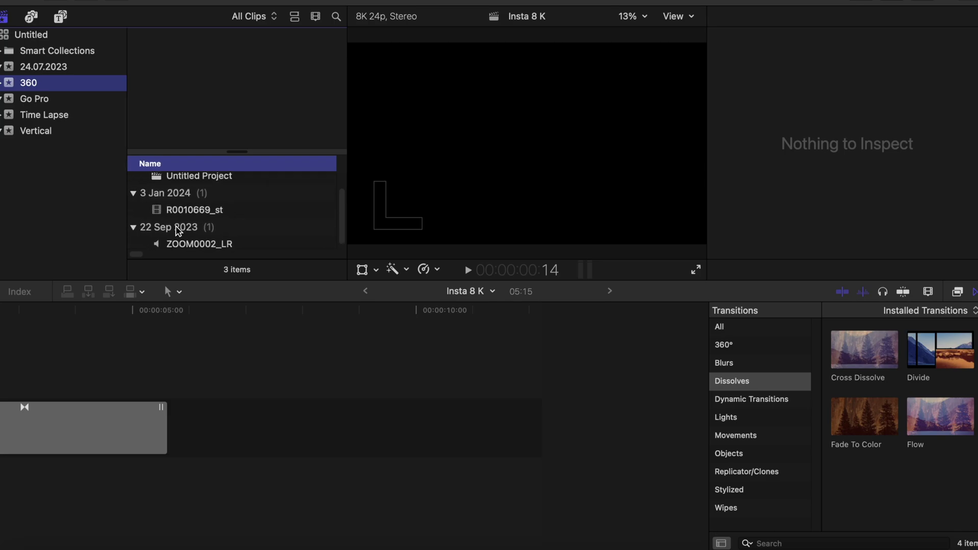
click(159, 211)
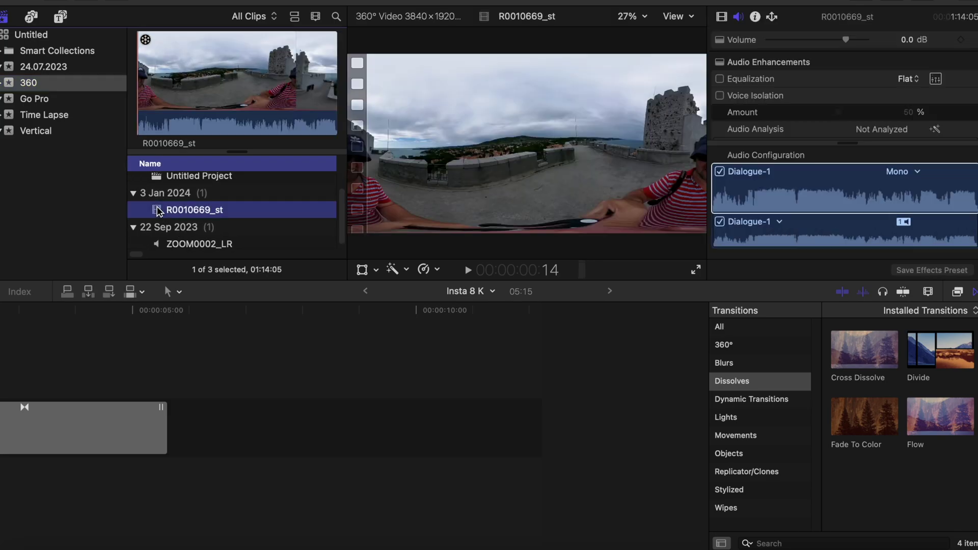
click(87, 292)
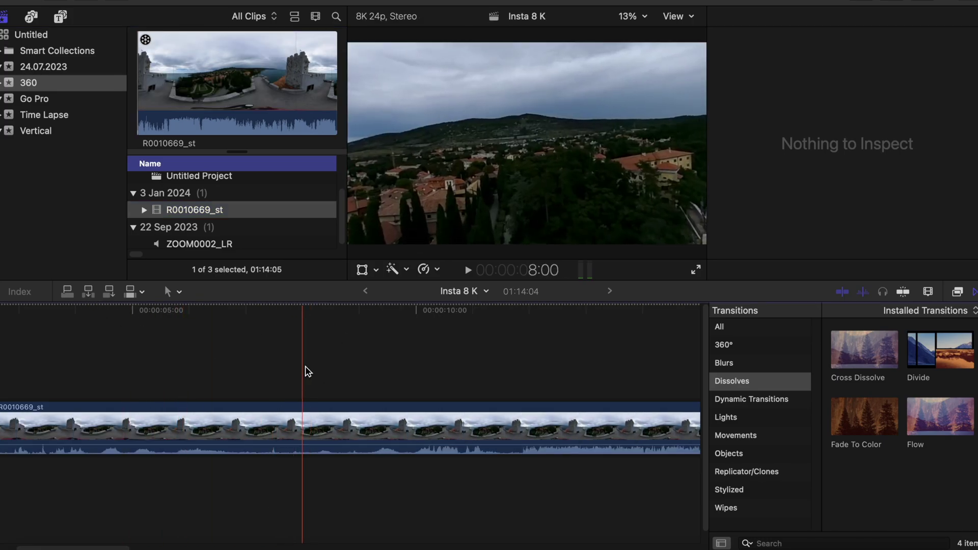
Step: Show the 360° viewer beside the main viewer and place the playhead at 9:00 on the inserted clip
click(307, 362)
click(519, 173)
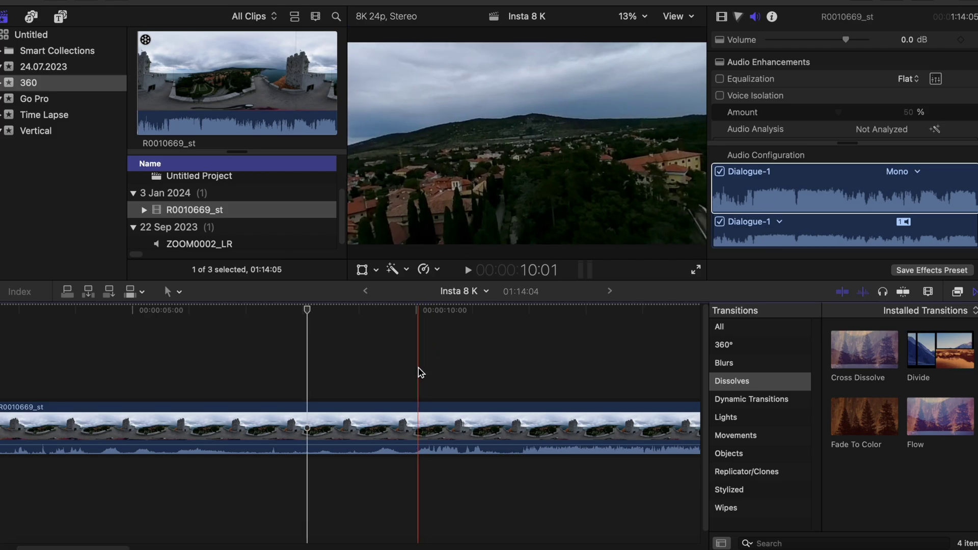
key(alt+super+7)
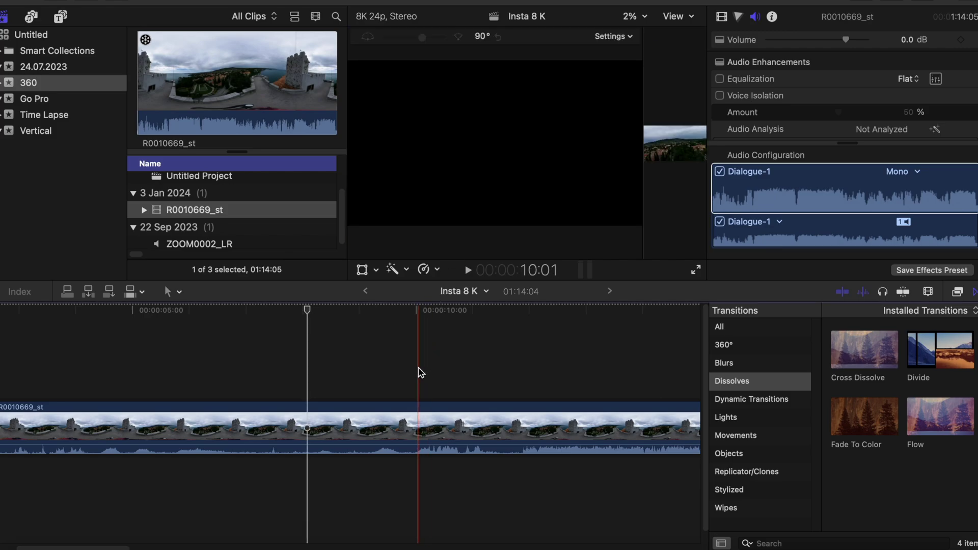
click(360, 313)
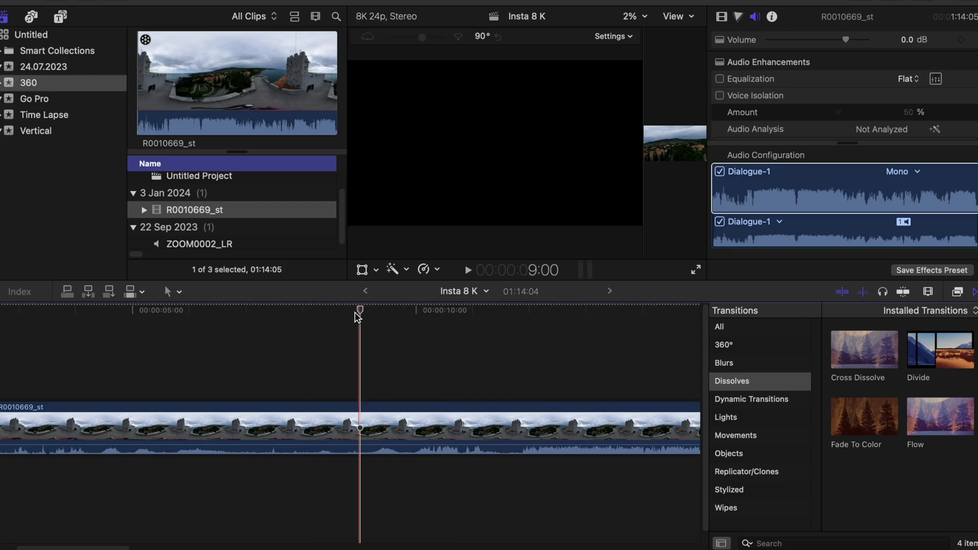
Step: Open Untitled Project from the 360 event and insert the R0010669_st clip at its playhead
scroll(203, 217, up, 1)
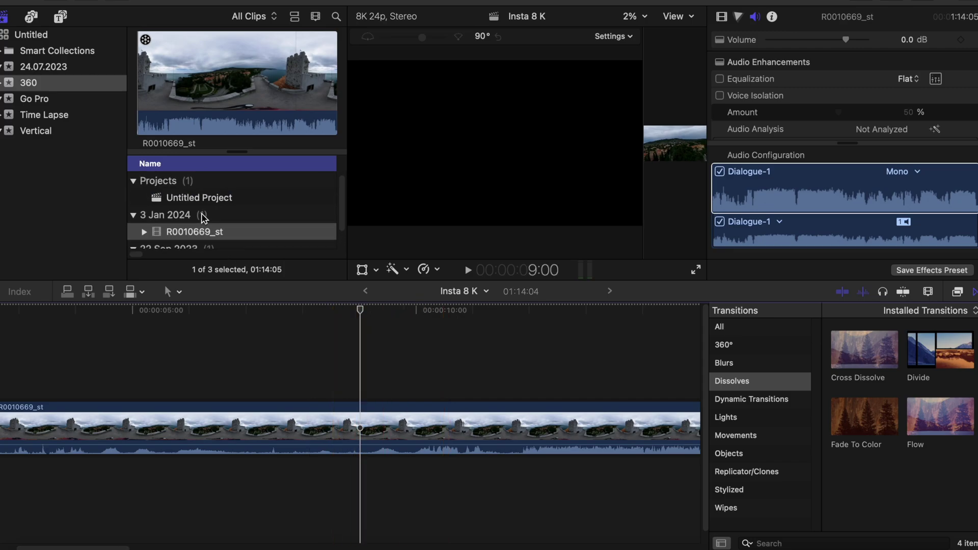
double_click(194, 198)
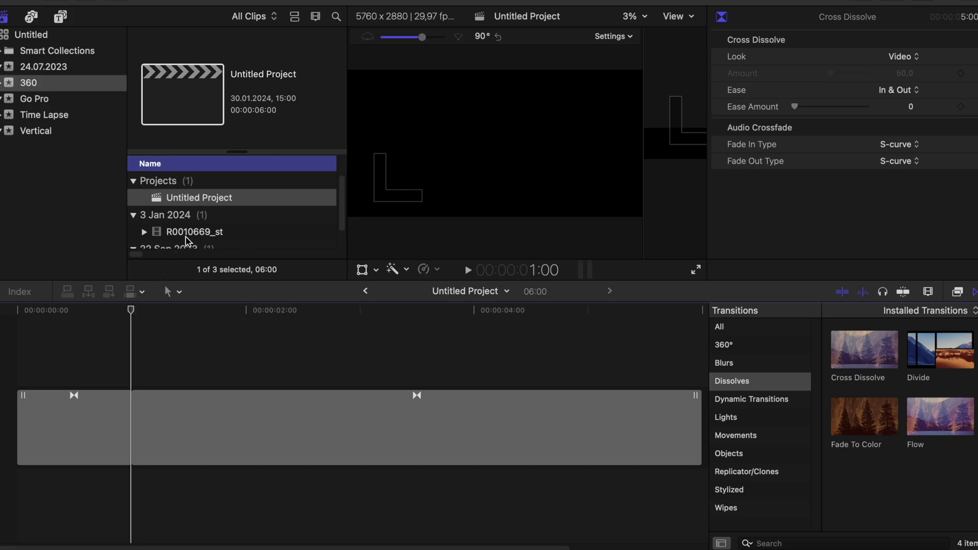
scroll(185, 237, down, 2)
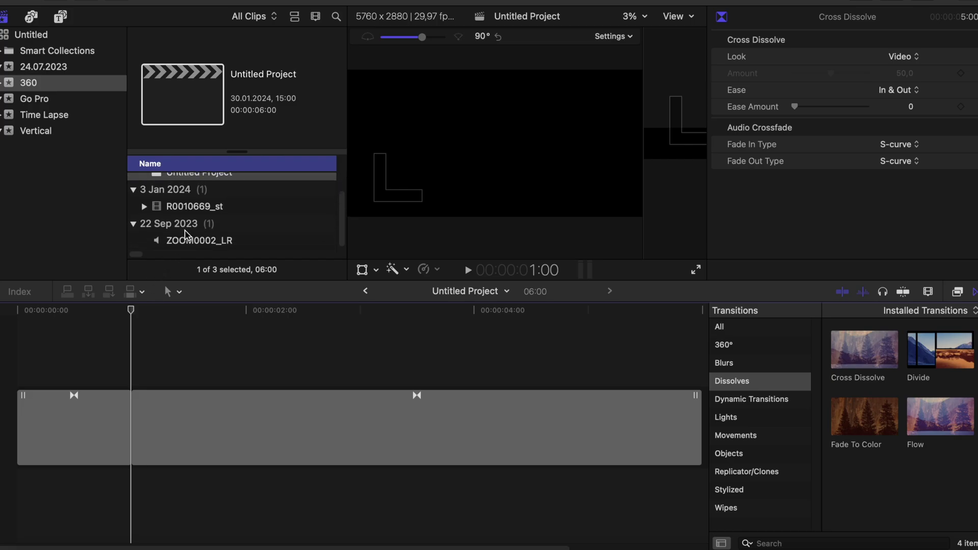
click(176, 208)
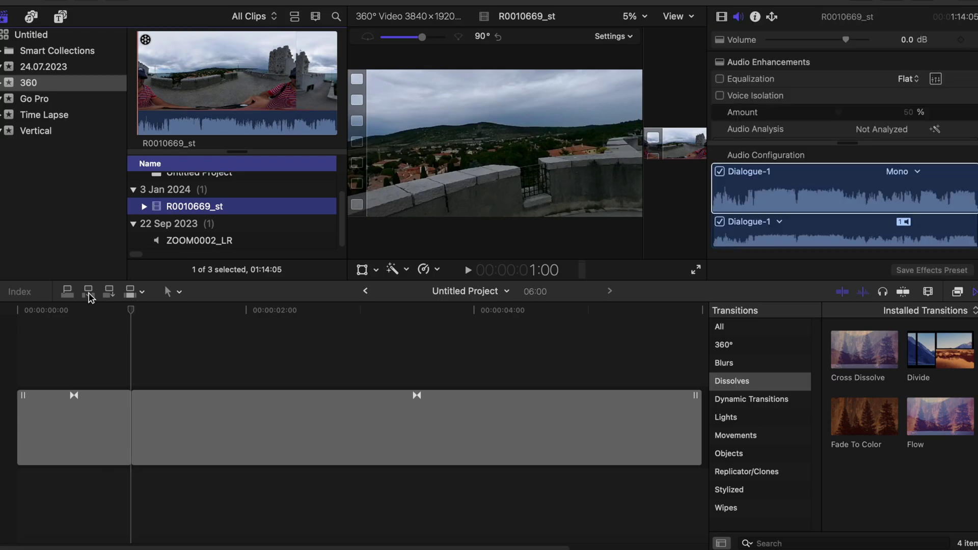
click(88, 291)
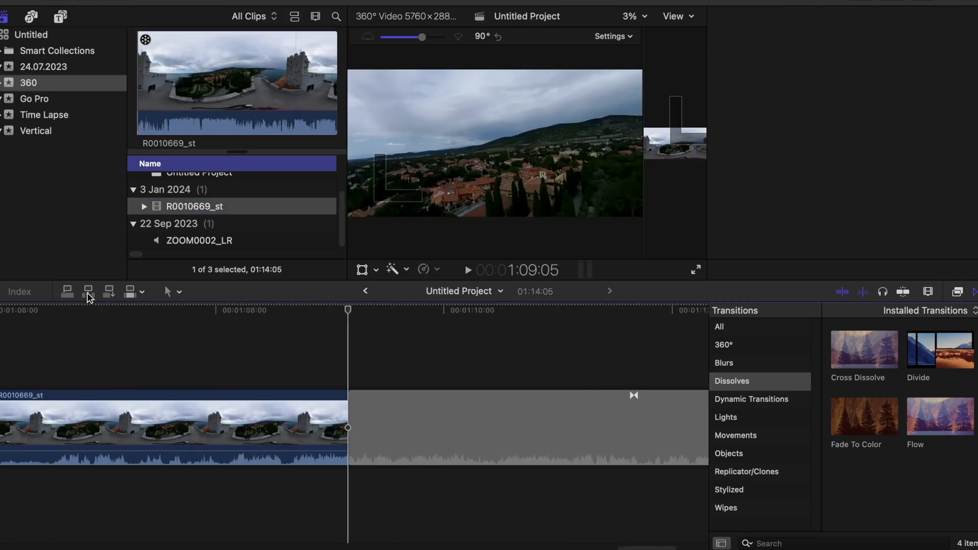
Step: Park the playhead at 1:07:04 in the clip and tilt the 360° view down to the camera operator on the ground
click(121, 319)
scroll(133, 321, left, 8)
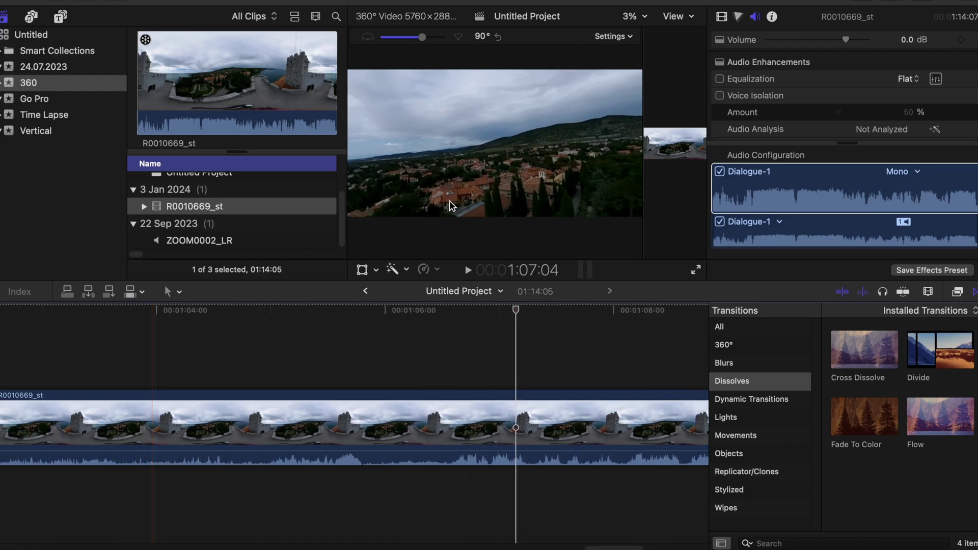
drag(463, 182, 473, 121)
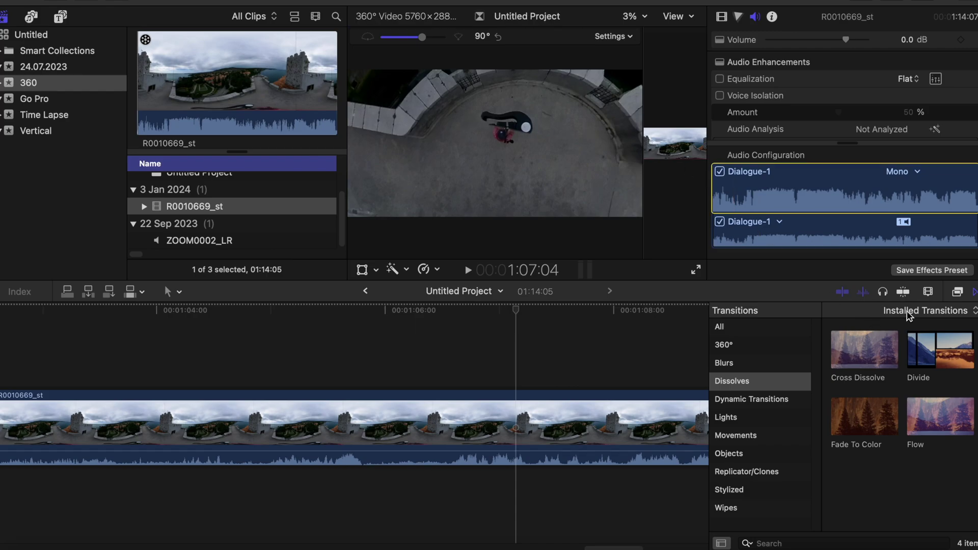
Step: Apply the 360° Patch effect to the R0010669_st clip and display its video effect parameters
click(958, 292)
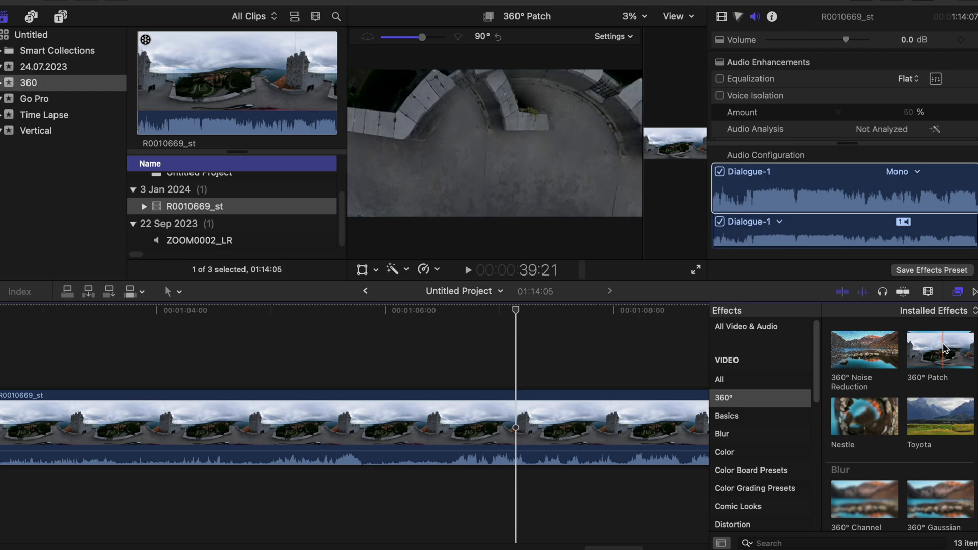
drag(942, 348, 489, 425)
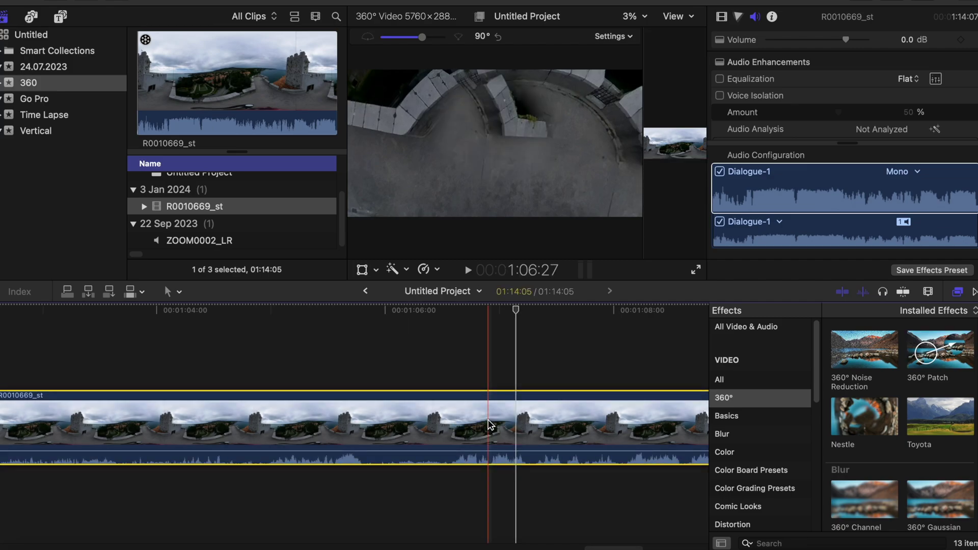
click(783, 94)
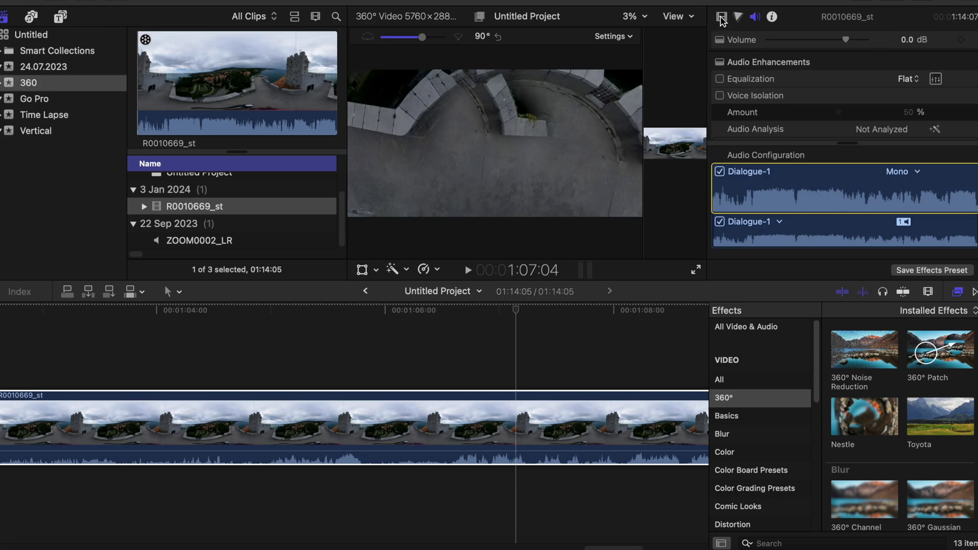
click(721, 17)
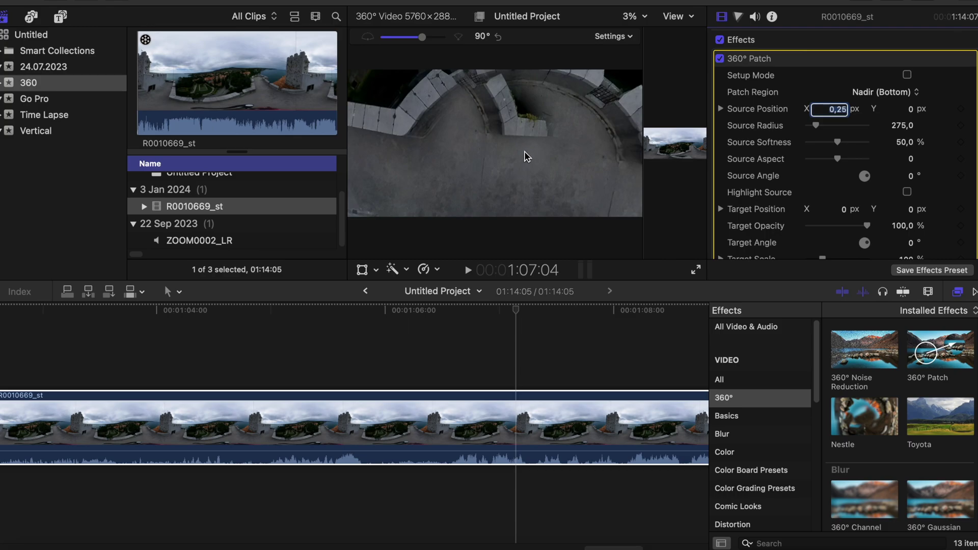
Step: Enable the patch's Setup Mode, move the source to about X 0,17 with radius 116,6, and place the target at about X 0,03, Y 0,01
click(907, 75)
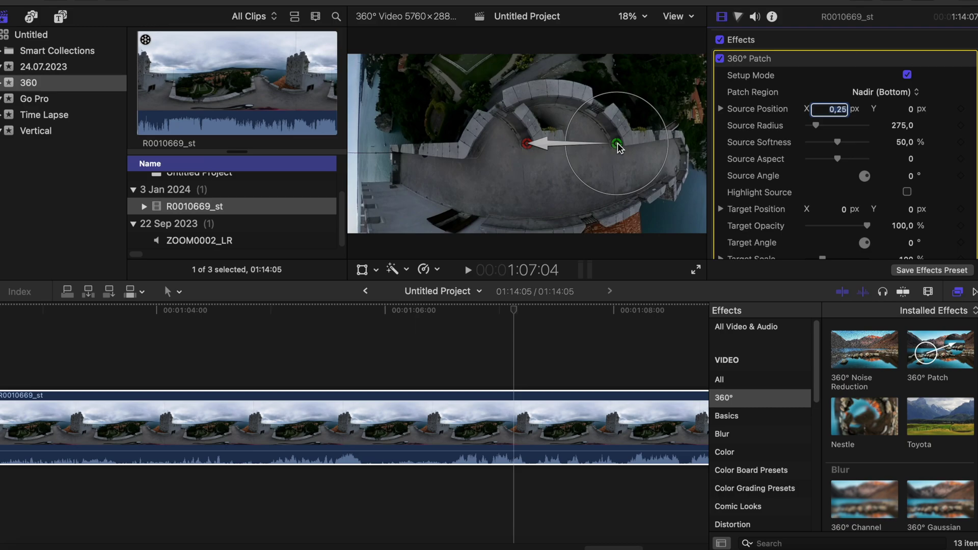
drag(616, 147, 590, 147)
drag(527, 143, 534, 141)
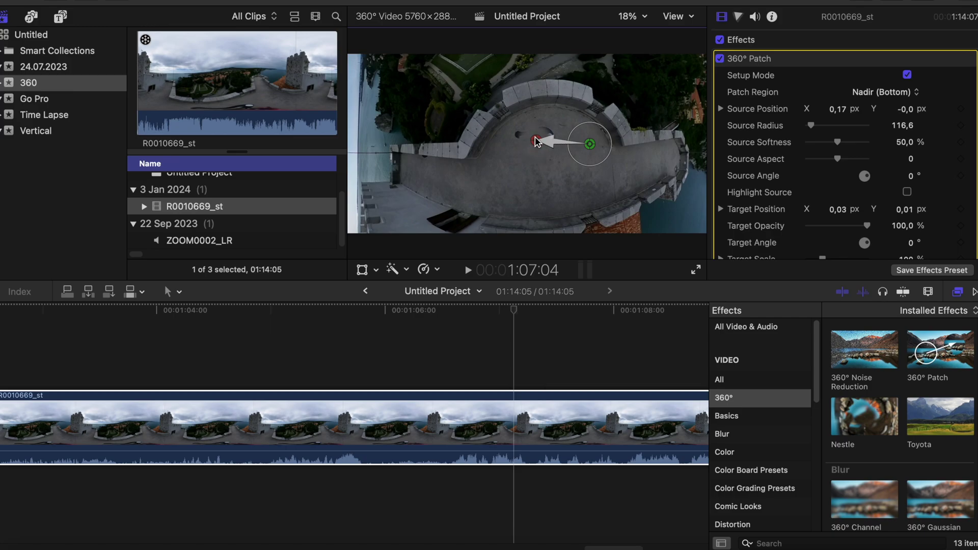
Step: Expand the patch's Target Scale and enlarge it to about 168,19 % in X and 126,19 % in Y
scroll(872, 158, down, 5)
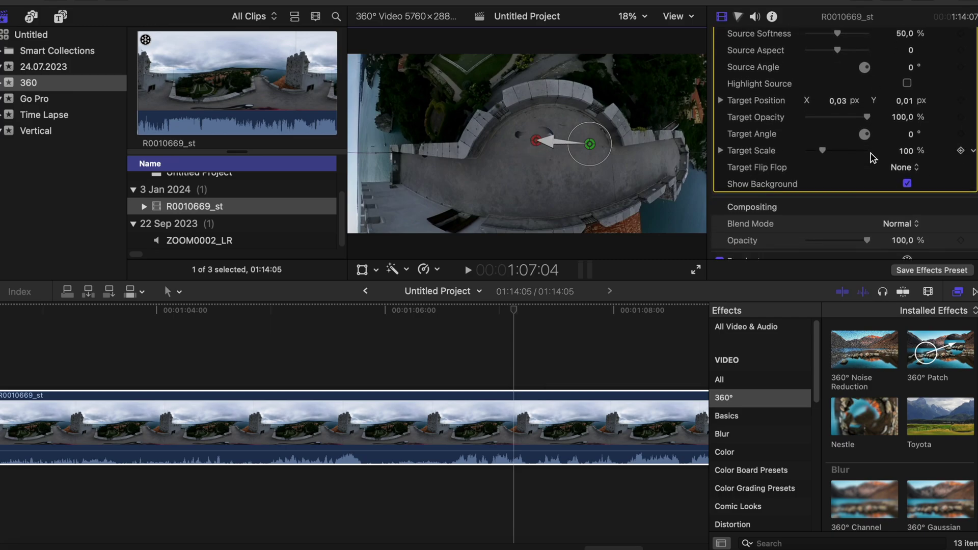
scroll(872, 158, up, 4)
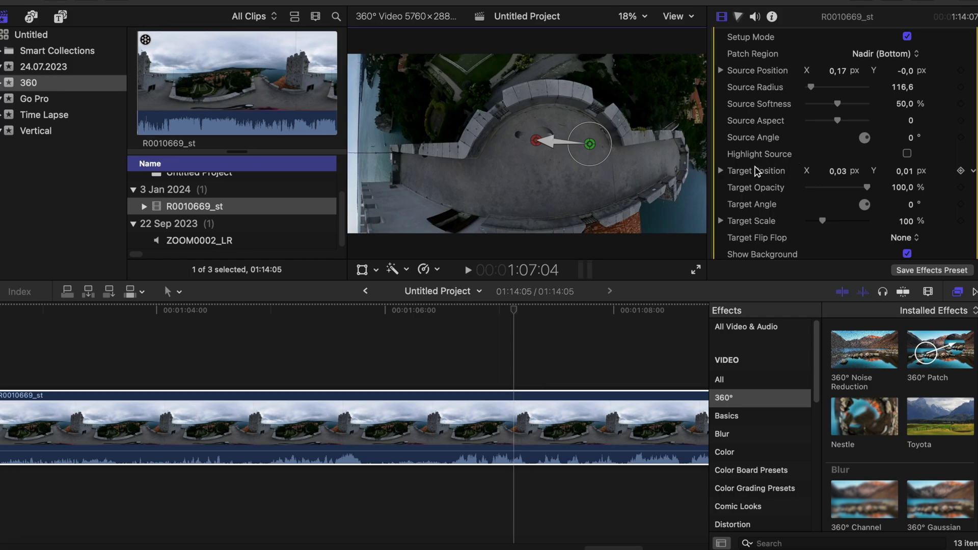
click(720, 171)
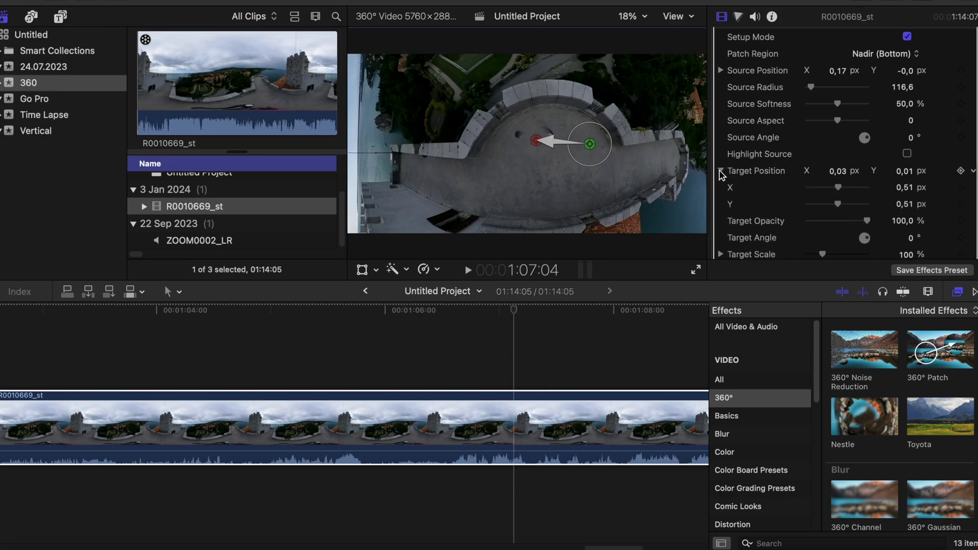
click(720, 171)
click(720, 221)
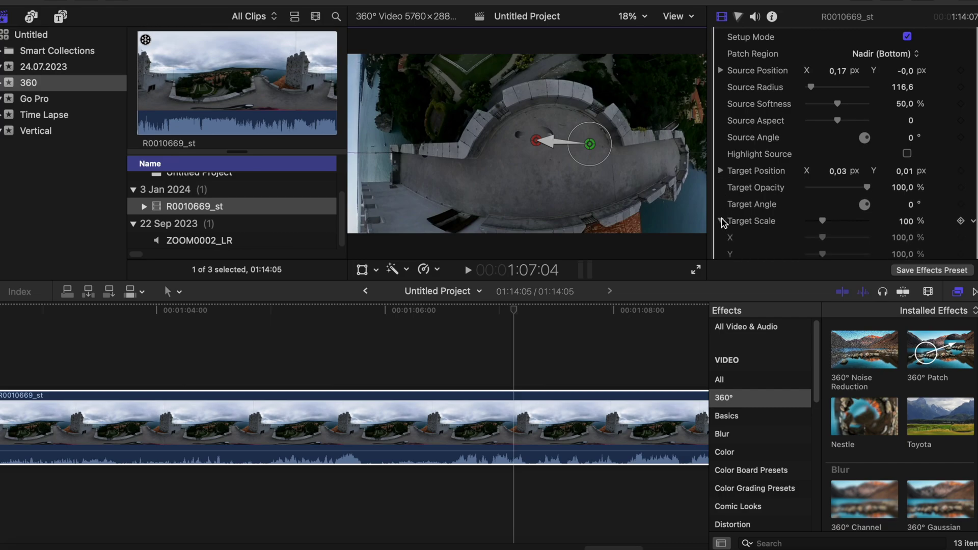
scroll(821, 177, down, 3)
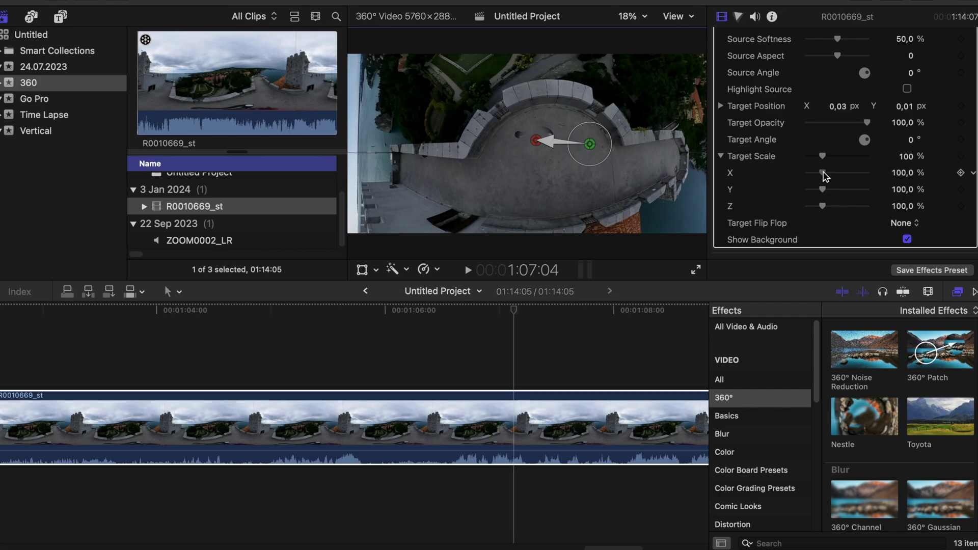
mouse_move(824, 175)
mouse_down()
mouse_move(835, 176)
mouse_move(826, 189)
mouse_up()
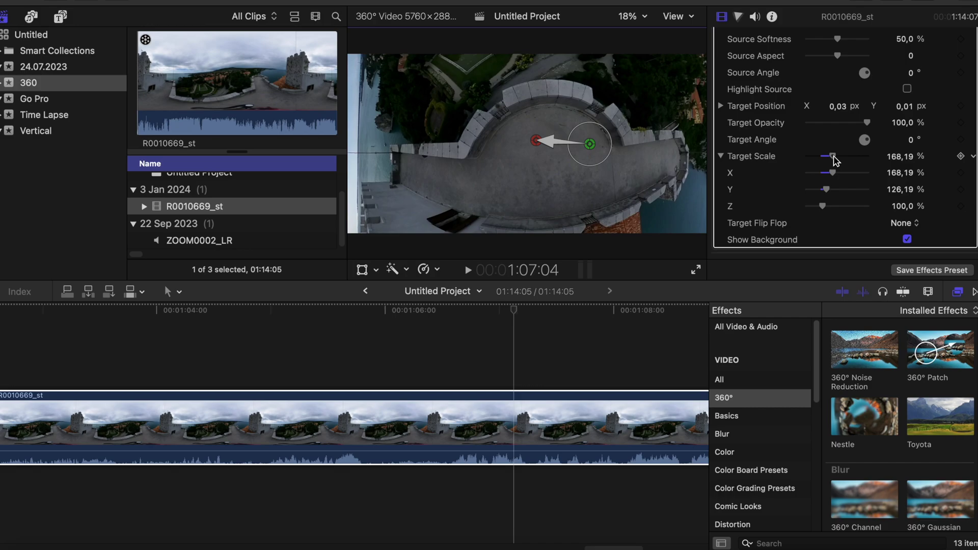
Step: Adjust the patch source's softness to about 49,61 % and its aspect to about -0,05
scroll(841, 140, up, 5)
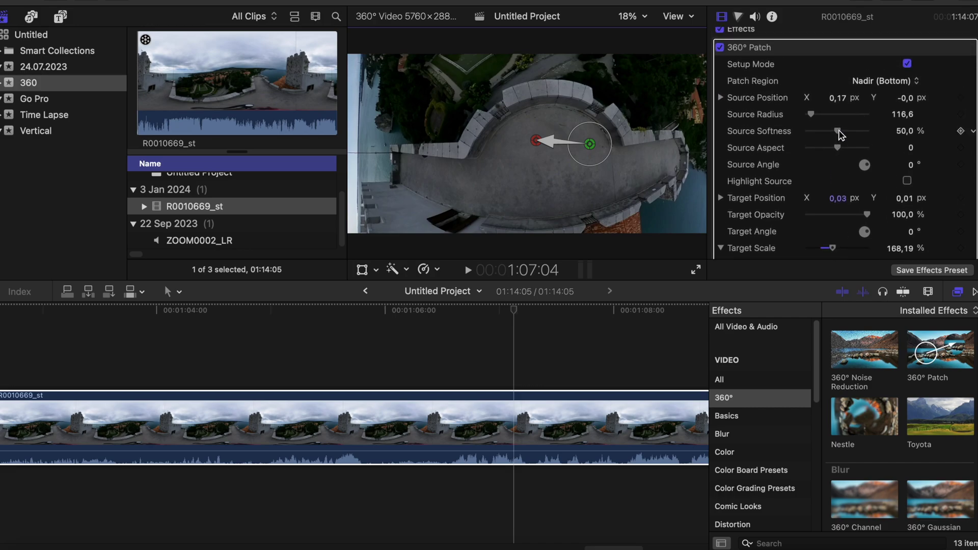
scroll(840, 134, up, 1)
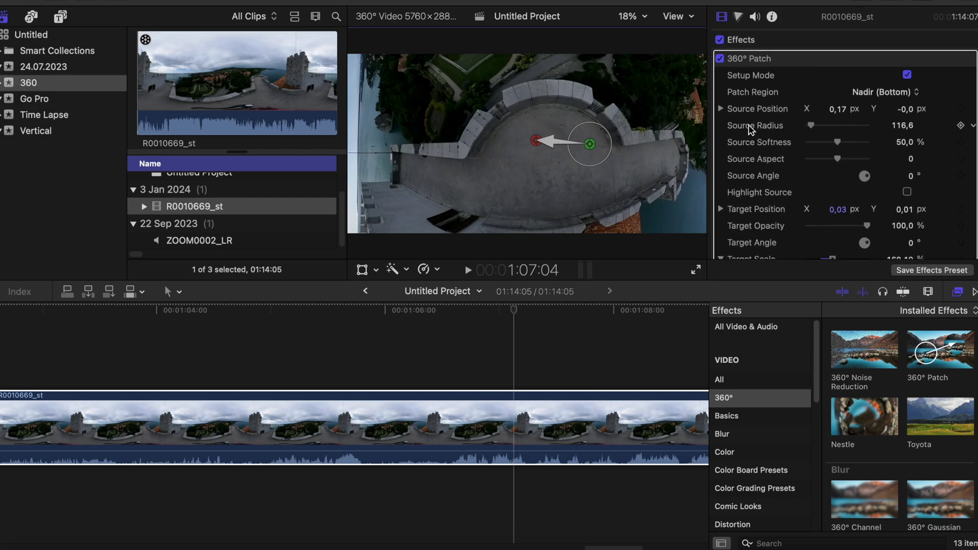
click(722, 111)
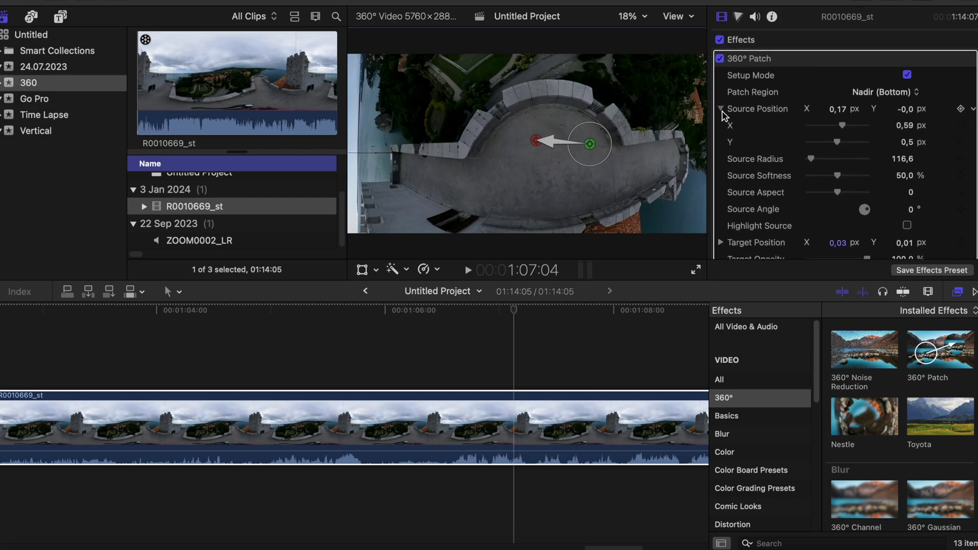
click(721, 110)
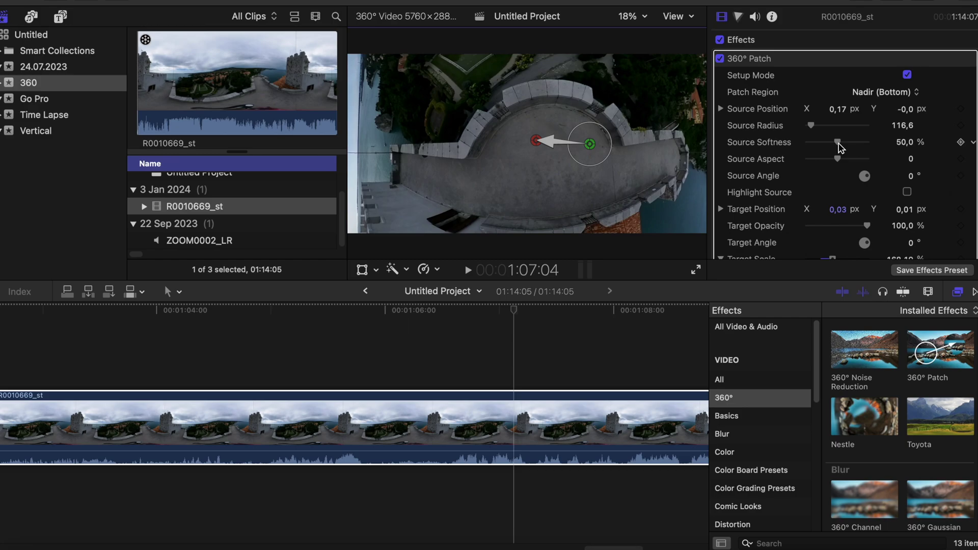
drag(838, 147, 792, 150)
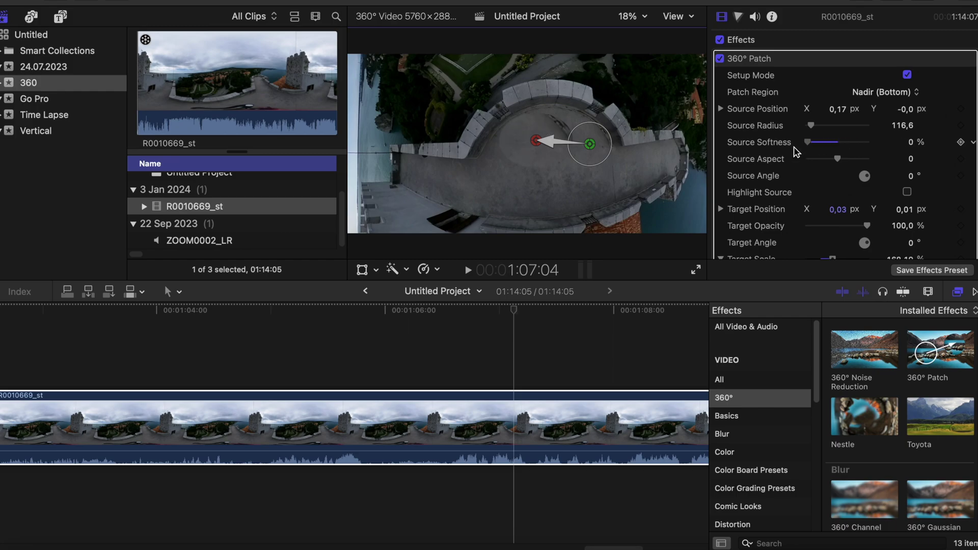
drag(811, 147, 840, 163)
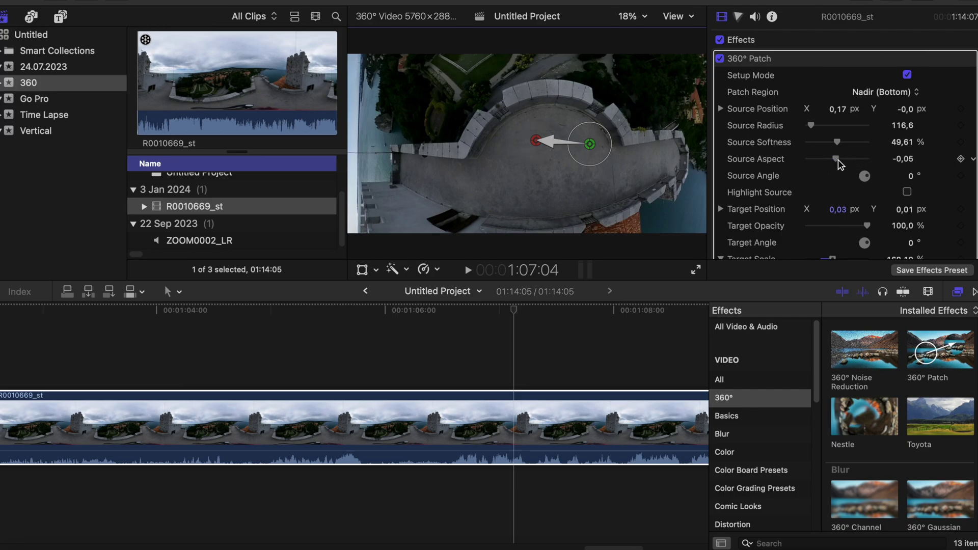
Step: Play the patched clip from an earlier point in the timeline and turn off the patch's Setup Mode
click(487, 392)
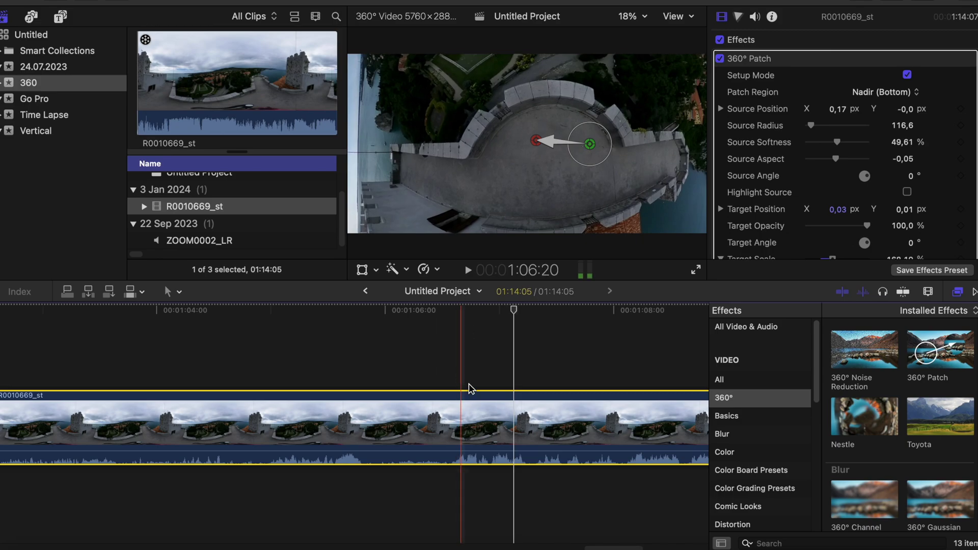
scroll(268, 367, left, 10)
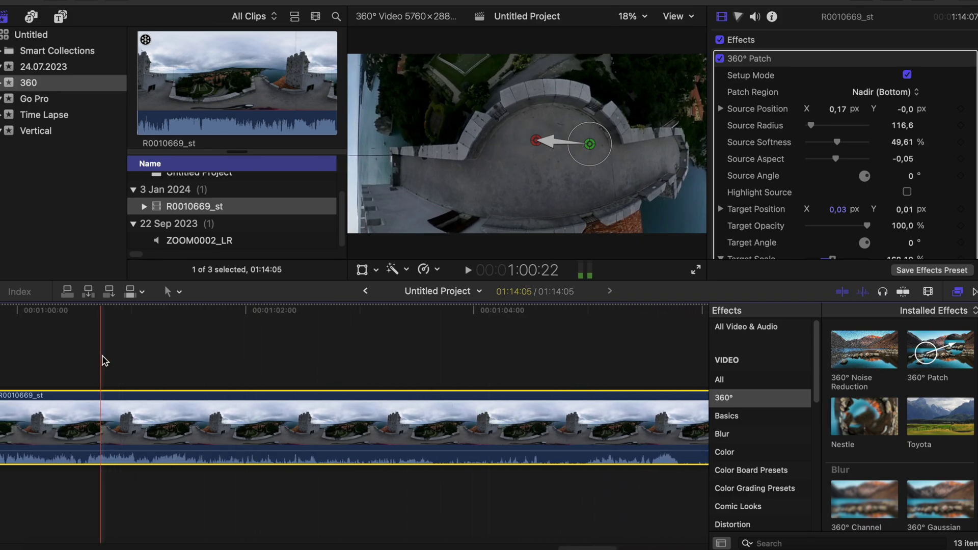
scroll(380, 315, left, 20)
scroll(379, 315, left, 15)
drag(6, 311, 17, 315)
key(space)
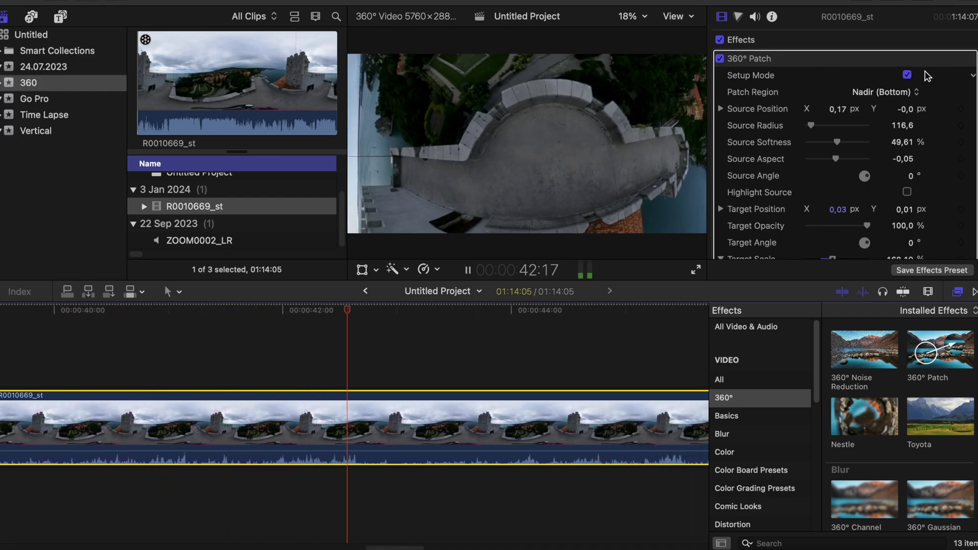
click(907, 75)
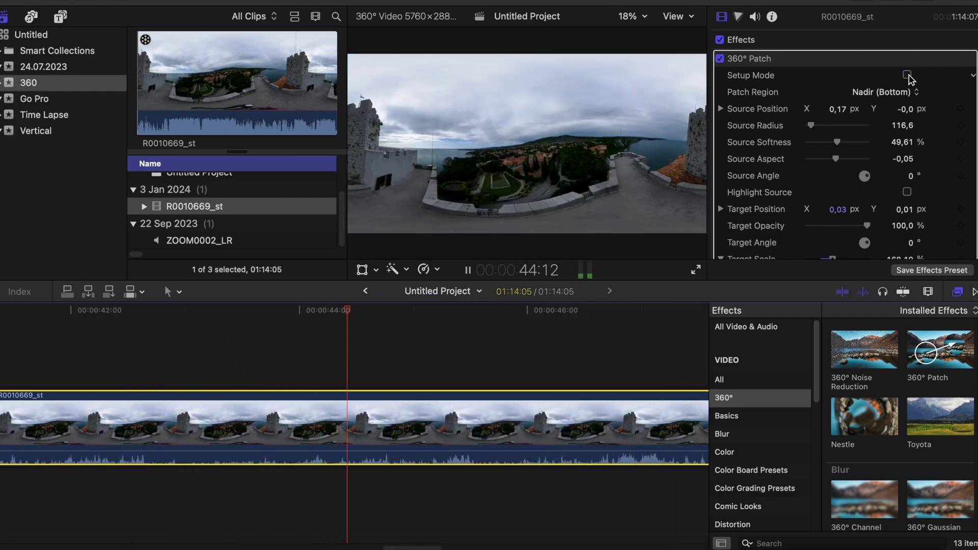
Step: Turn on the patch's Setup Mode, compare the playing clip with the 360° Patch effect off and on, and stop playback
click(907, 75)
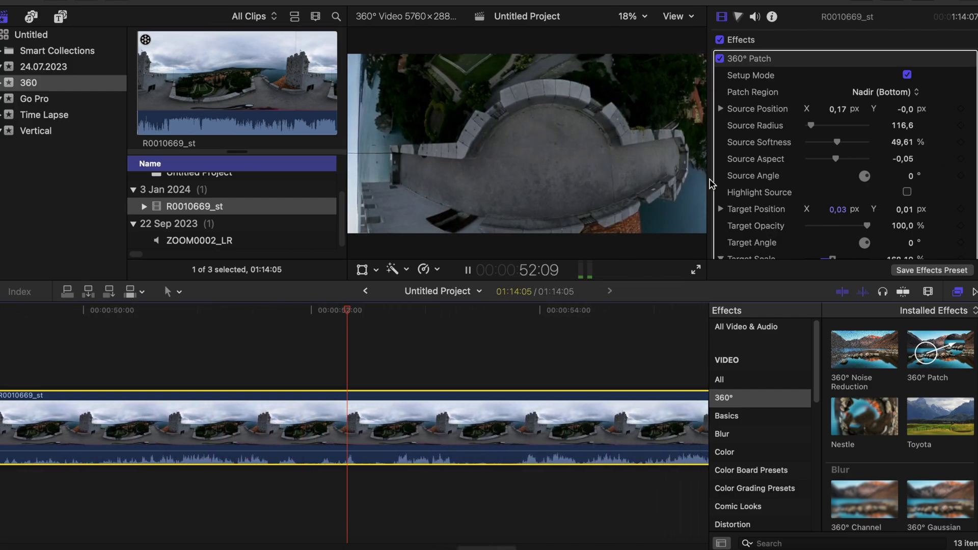
click(719, 58)
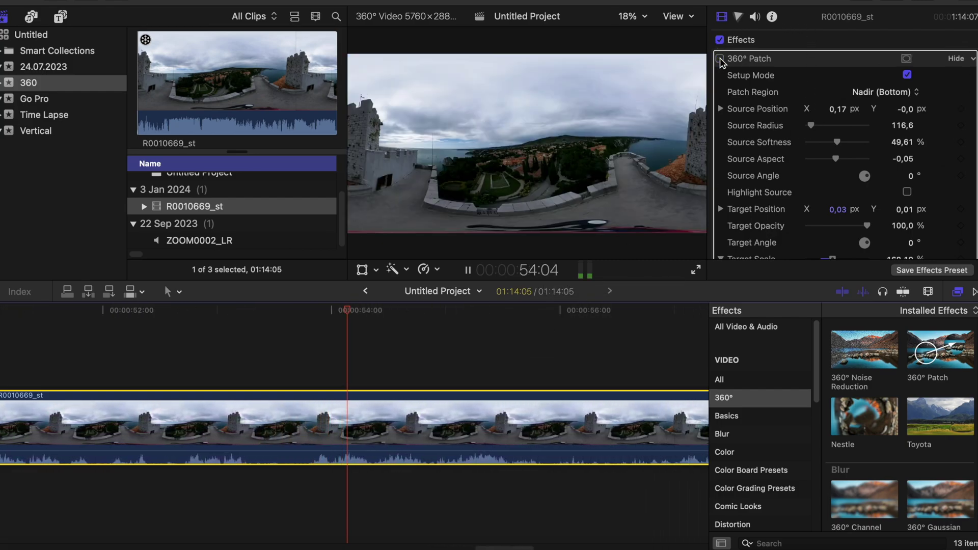
click(720, 58)
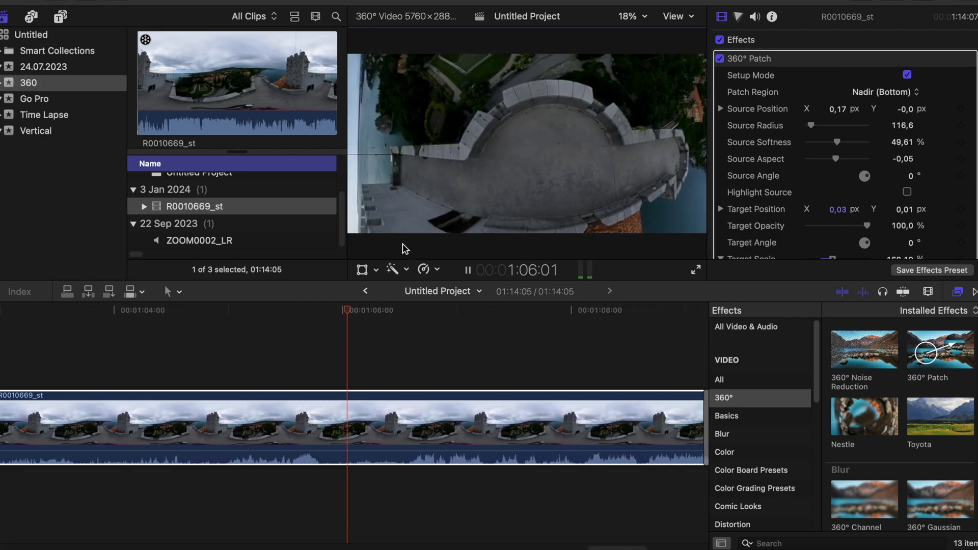
click(468, 273)
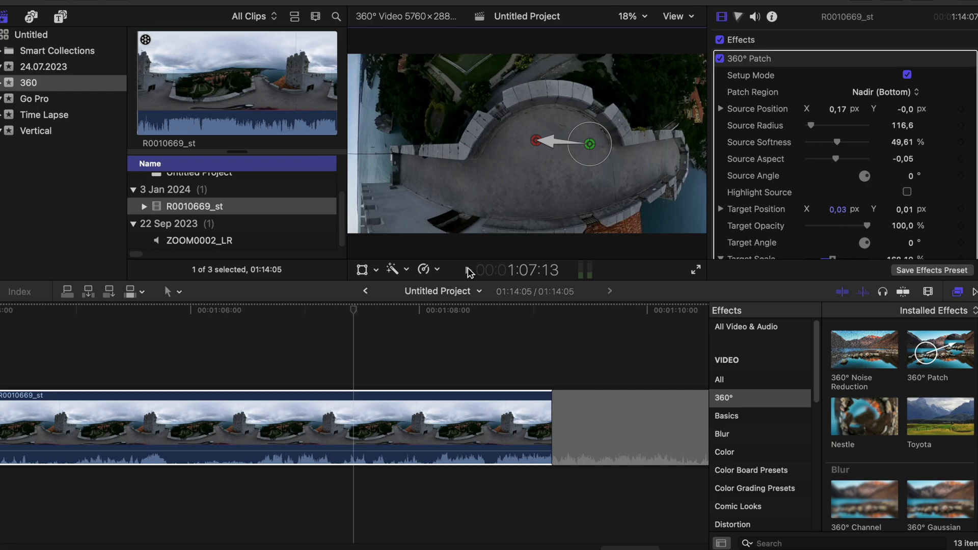
Step: Show the 360° viewer, turn off the patch's Setup Mode, and compare the ground with the effect off and on
key(ctrl+alt+3)
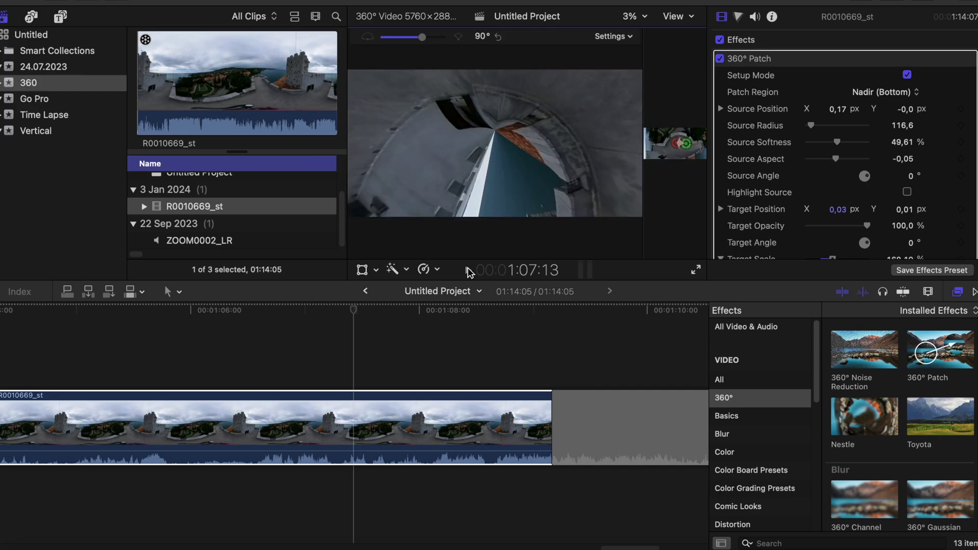
click(907, 75)
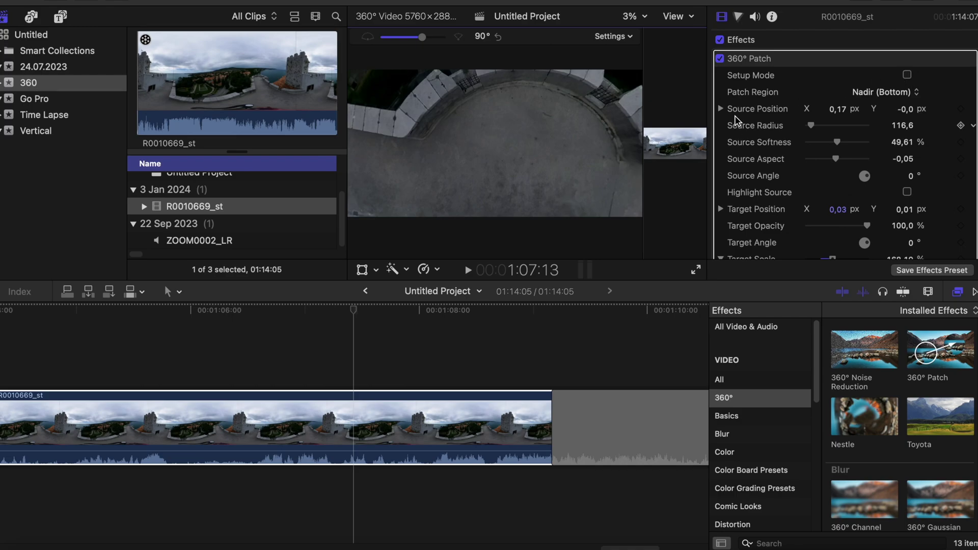
click(720, 59)
click(721, 59)
Step: Play the clip from about 41:08, switching the 360° Patch off and on to compare the ground, and stop playback with the effect enabled
click(311, 414)
scroll(306, 415, left, 10)
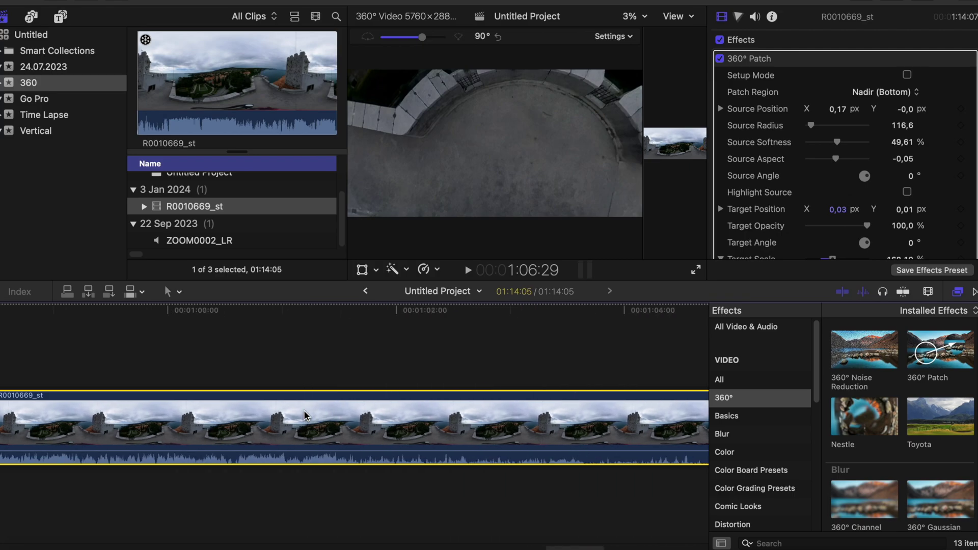
scroll(304, 416, left, 6)
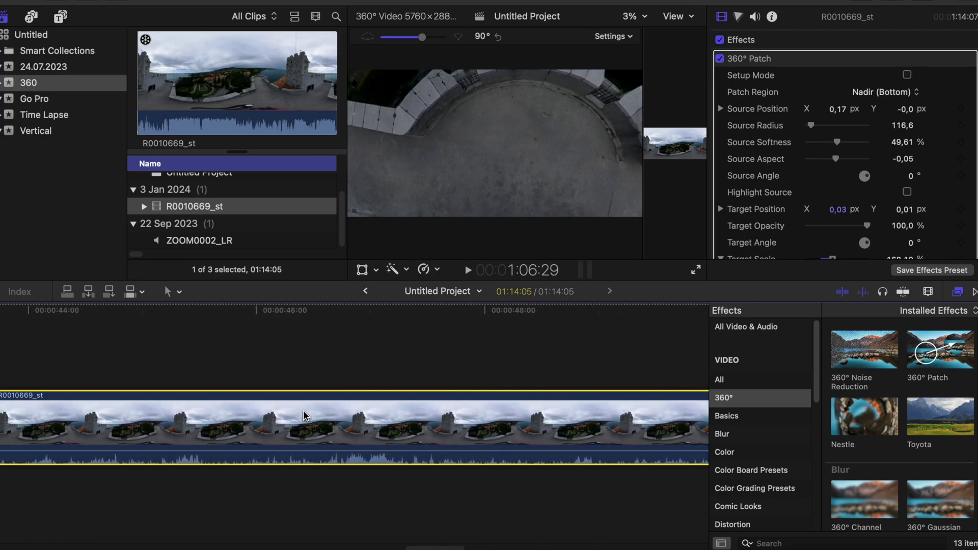
click(35, 315)
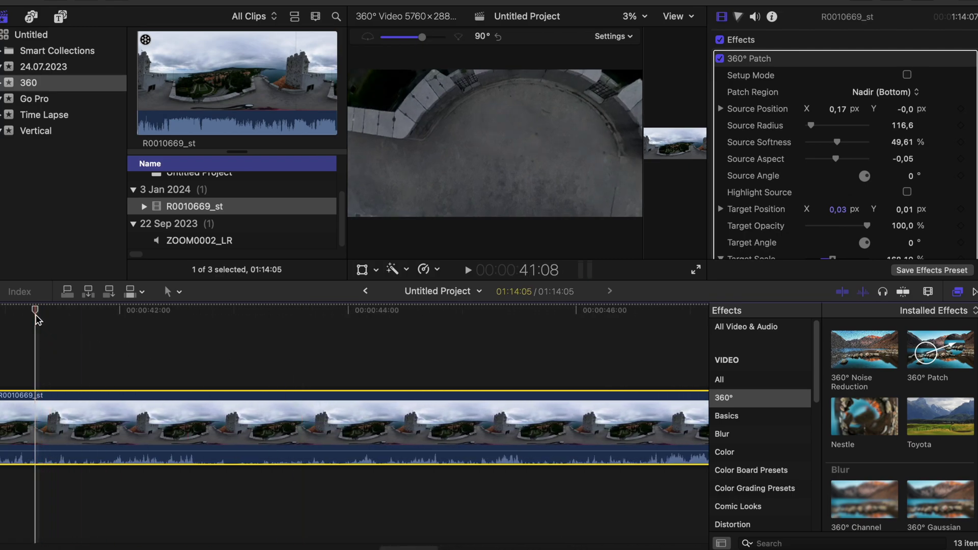
key(space)
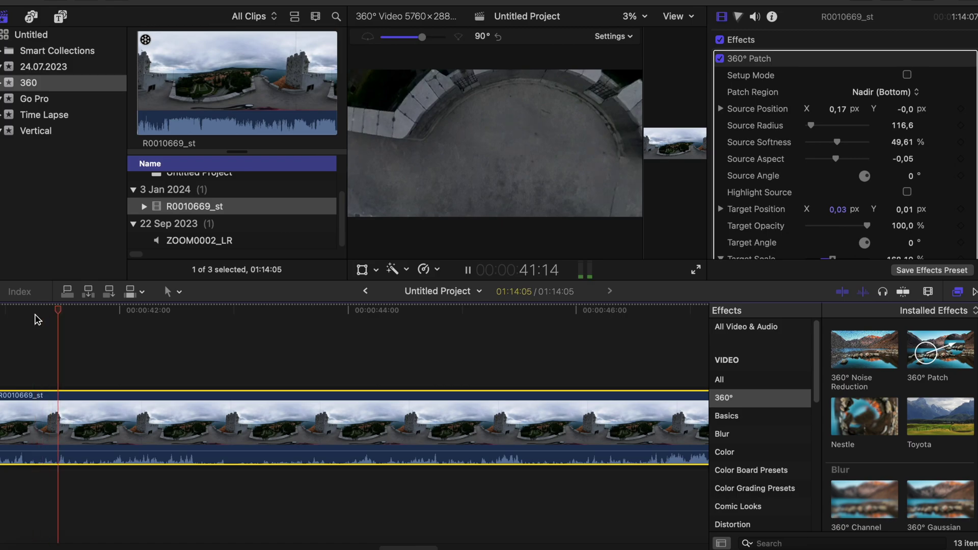
click(719, 59)
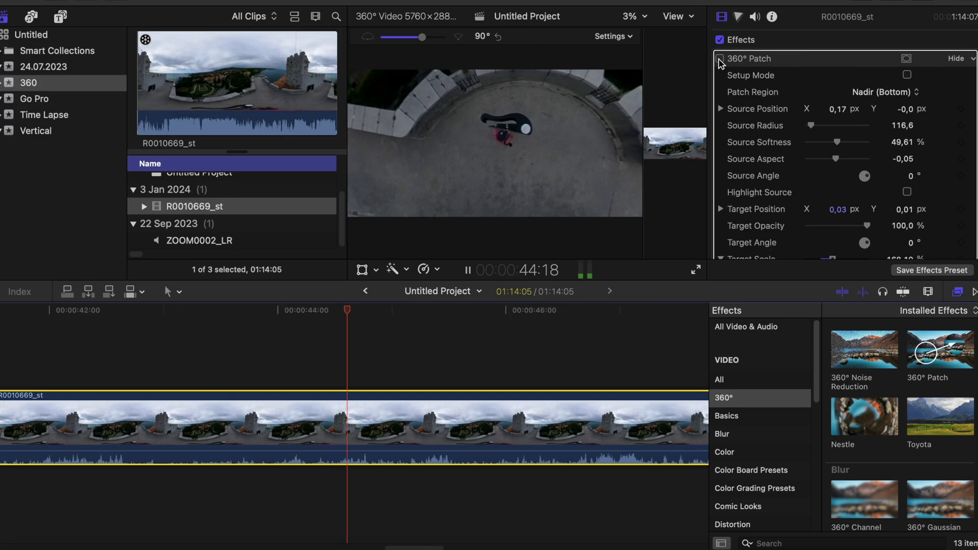
click(720, 59)
click(720, 59)
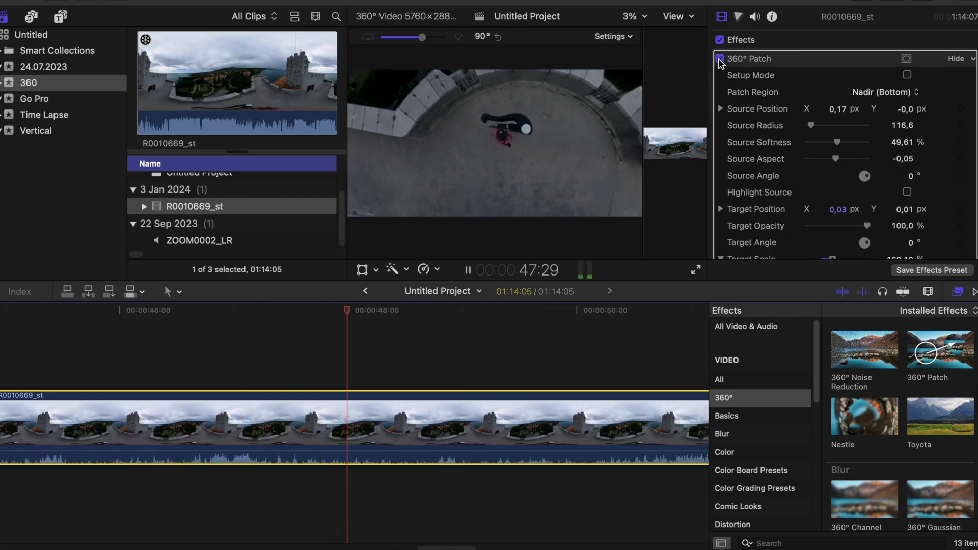
click(719, 59)
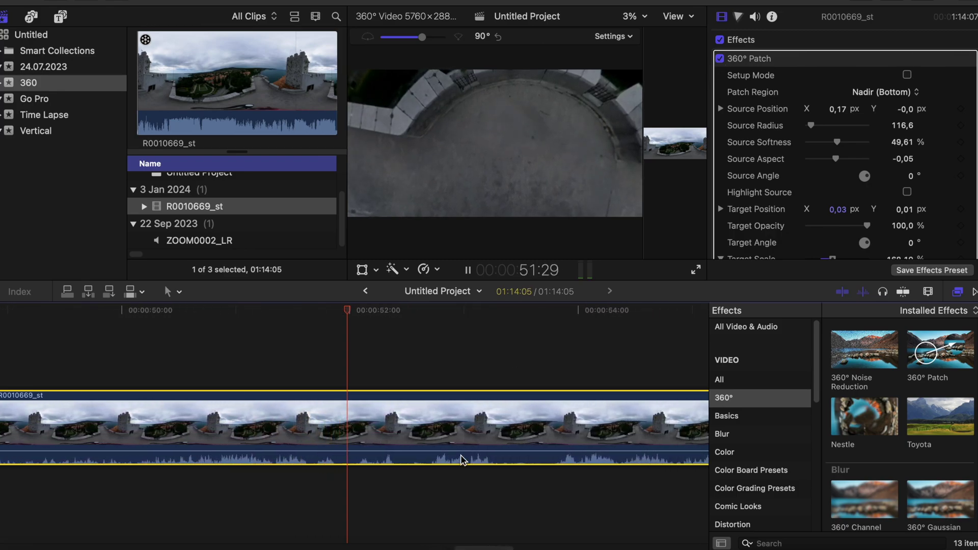
click(467, 271)
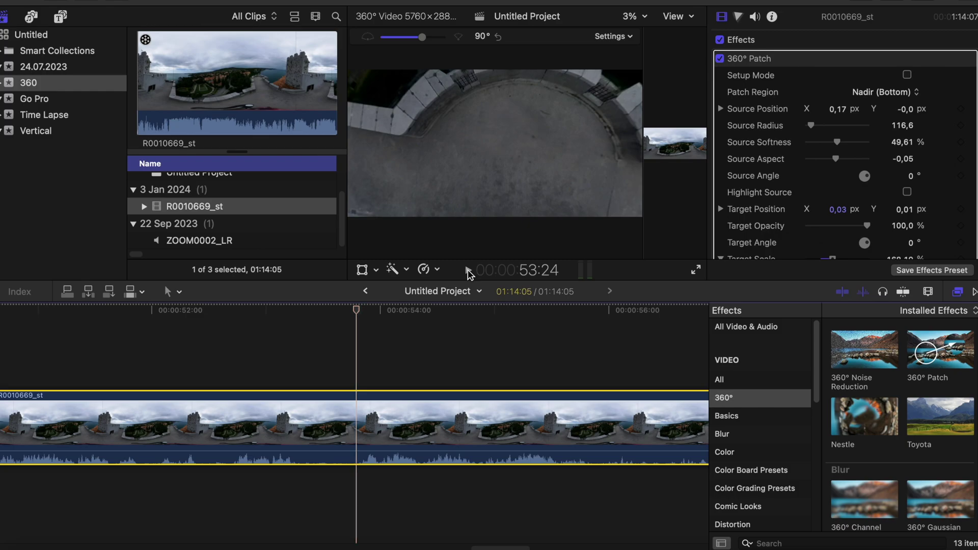
Step: Compare the patch's Setup Mode on and off in the flat view and the 360° viewer, leaving Setup Mode off
click(906, 75)
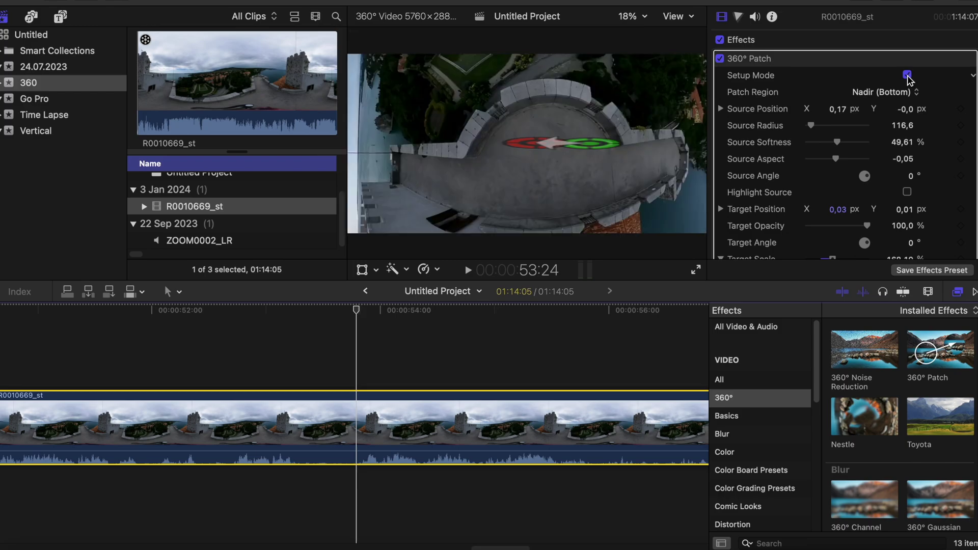
mouse_move(910, 65)
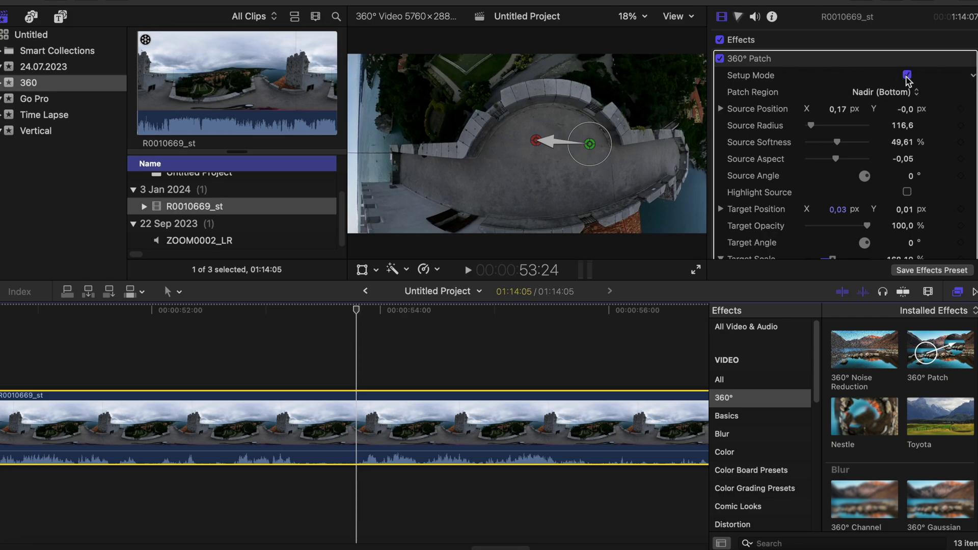
click(906, 75)
click(907, 75)
key(alt+super+7)
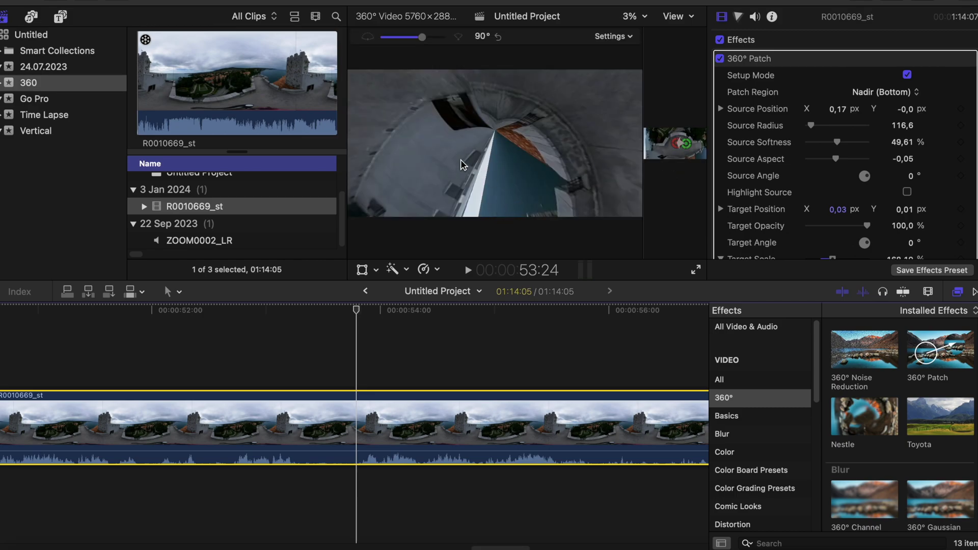
click(907, 75)
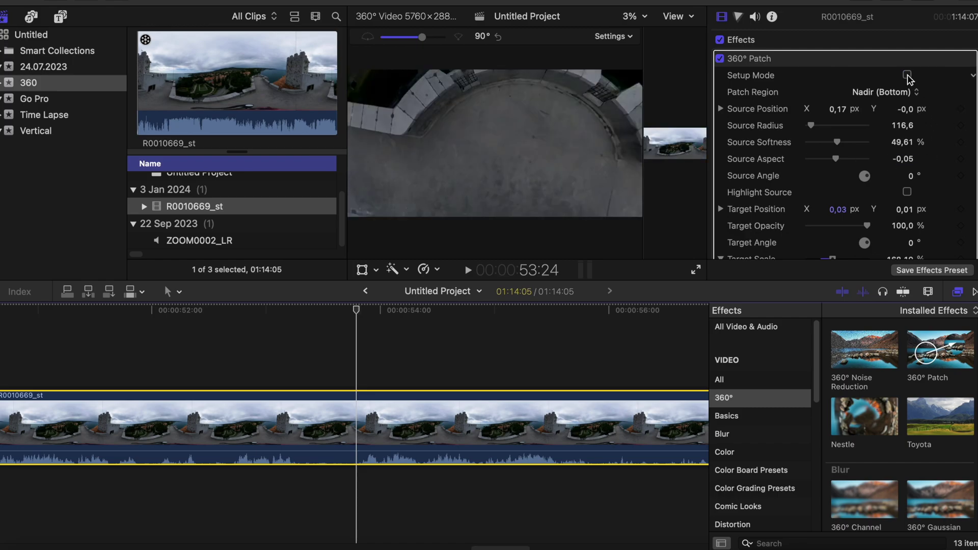
Step: Play the clip while viewing the patched ground in 360° and lower the clip's volume to -72.0 dB
mouse_move(504, 161)
mouse_down()
mouse_move(498, 224)
mouse_move(474, 240)
mouse_move(334, 225)
mouse_move(304, 179)
mouse_move(316, 153)
mouse_move(331, 164)
mouse_move(363, 151)
mouse_move(367, 179)
mouse_move(433, 175)
mouse_move(470, 188)
mouse_move(507, 166)
mouse_up()
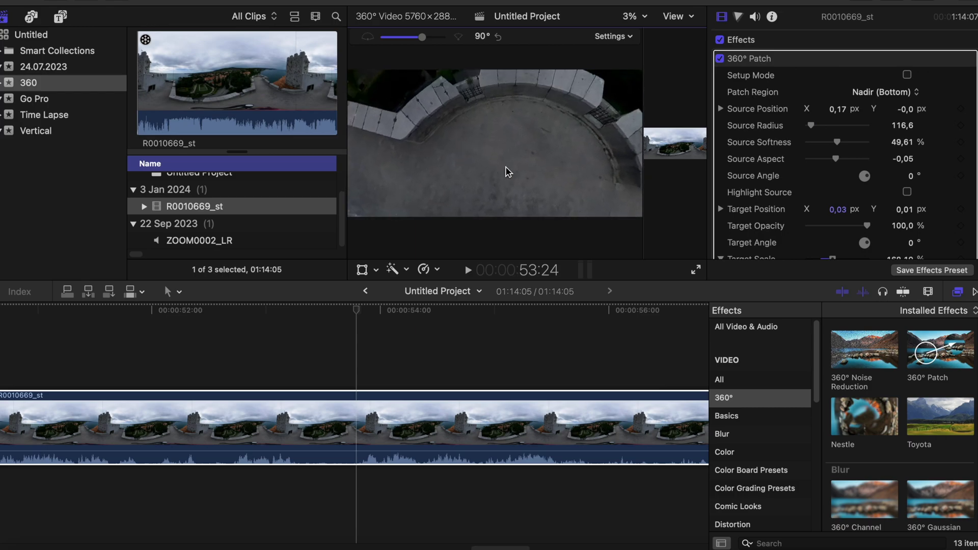
click(467, 272)
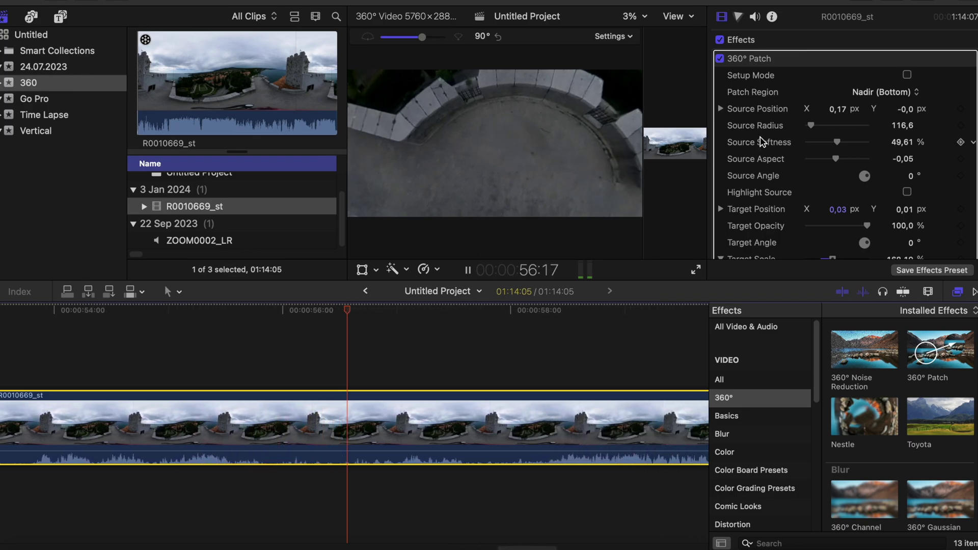
click(754, 17)
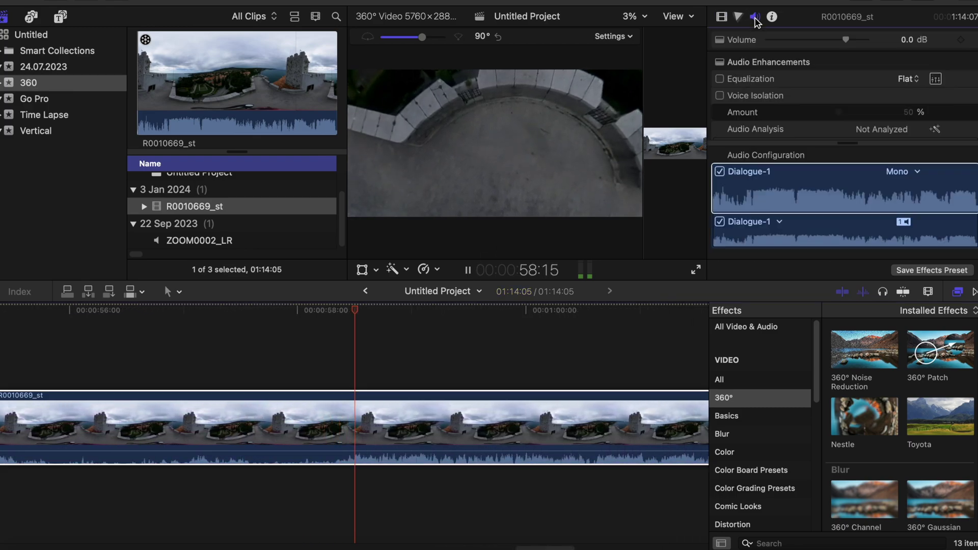
drag(851, 44, 776, 47)
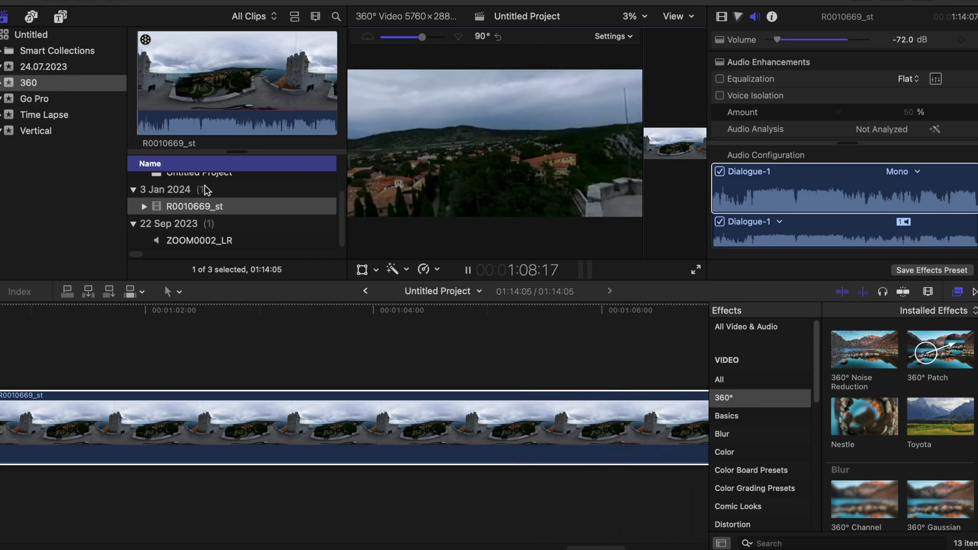
Step: Stop playback and move the playhead back to about 34:26 in the clip
click(467, 270)
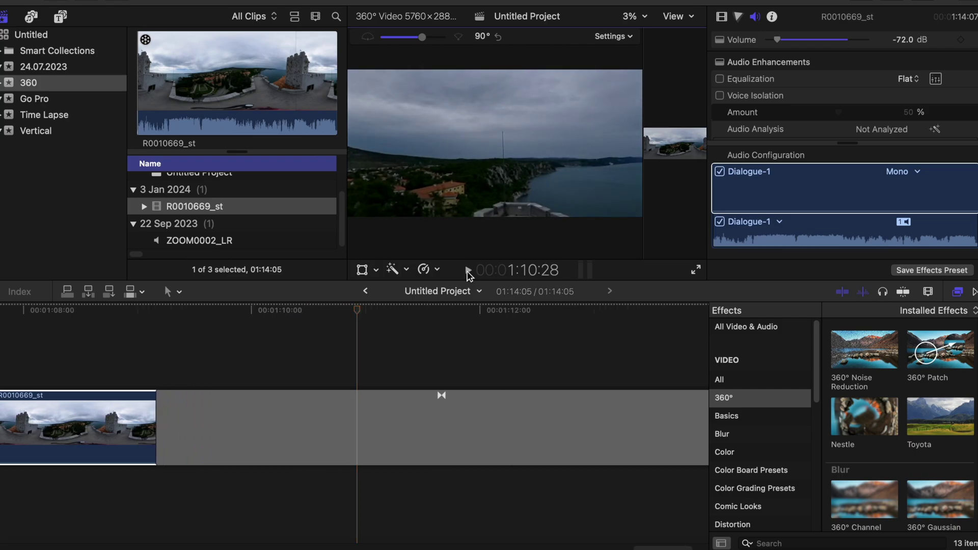
scroll(438, 444, left, 10)
scroll(437, 447, left, 15)
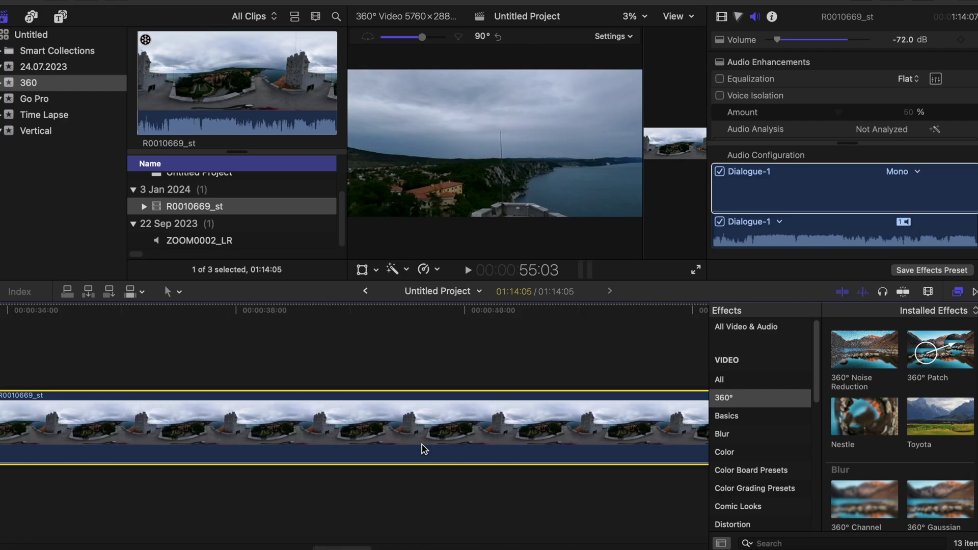
scroll(423, 449, left, 2)
click(106, 324)
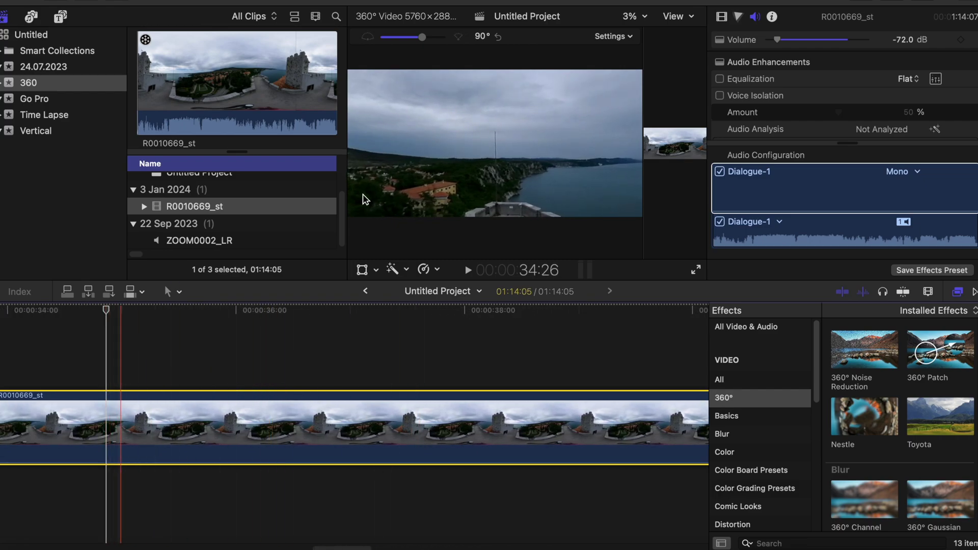
Step: Return to the clip's video settings and examine the 360° Patch parameters through Target Scale, Target Flip Flop and Show Background
click(811, 153)
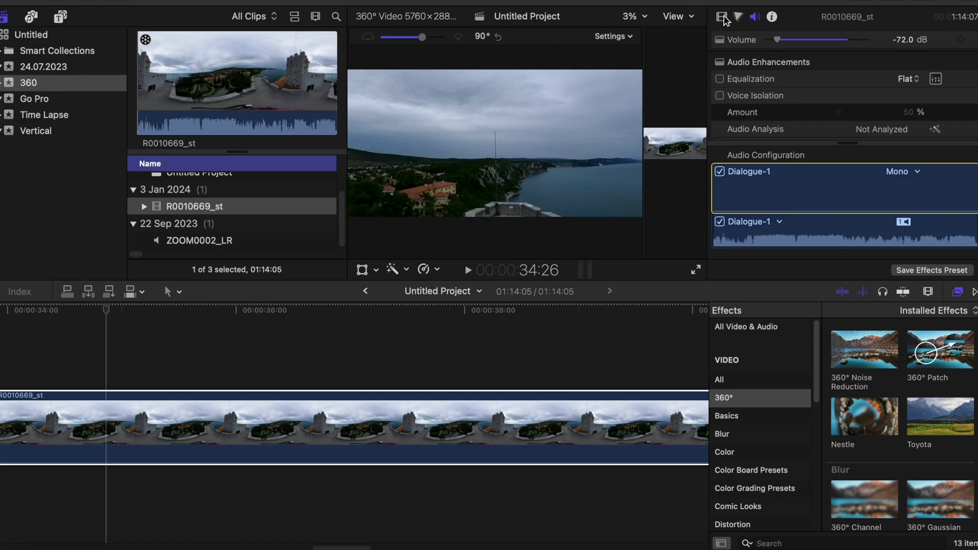
click(722, 17)
scroll(877, 169, down, 1)
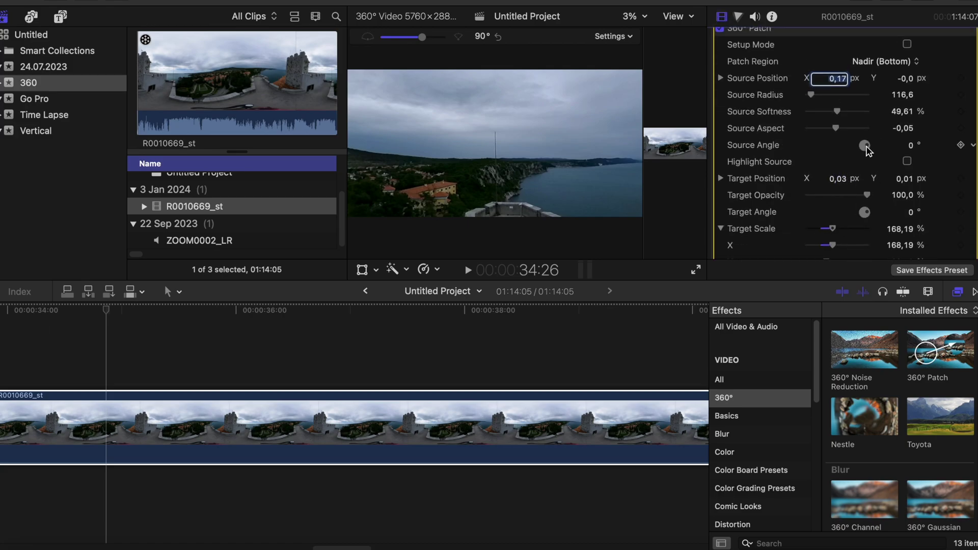
scroll(866, 149, down, 5)
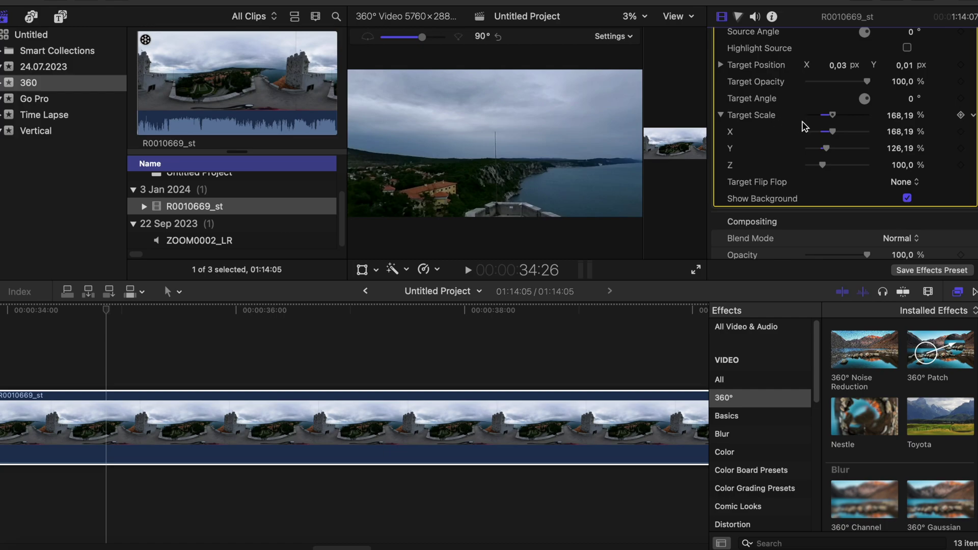
scroll(804, 125, down, 1)
scroll(803, 125, up, 2)
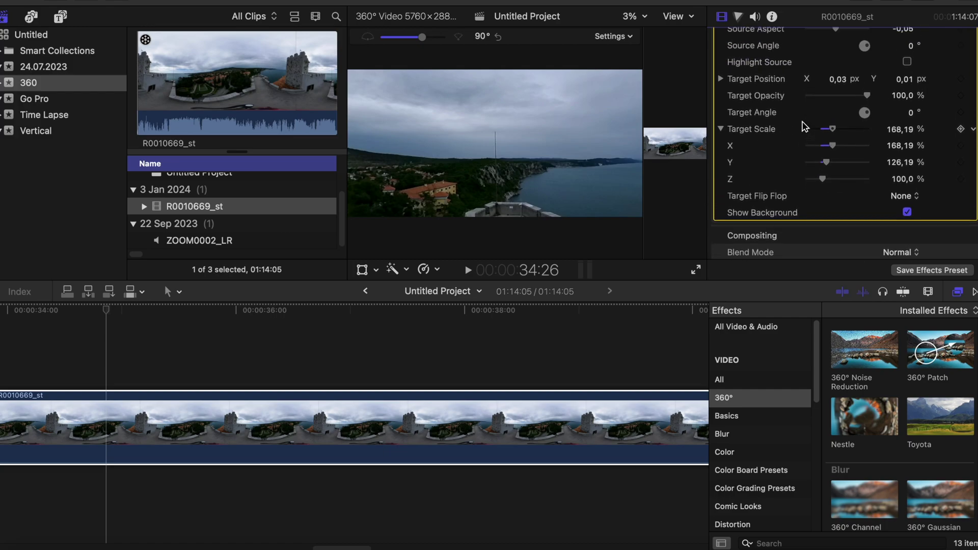
scroll(804, 125, down, 1)
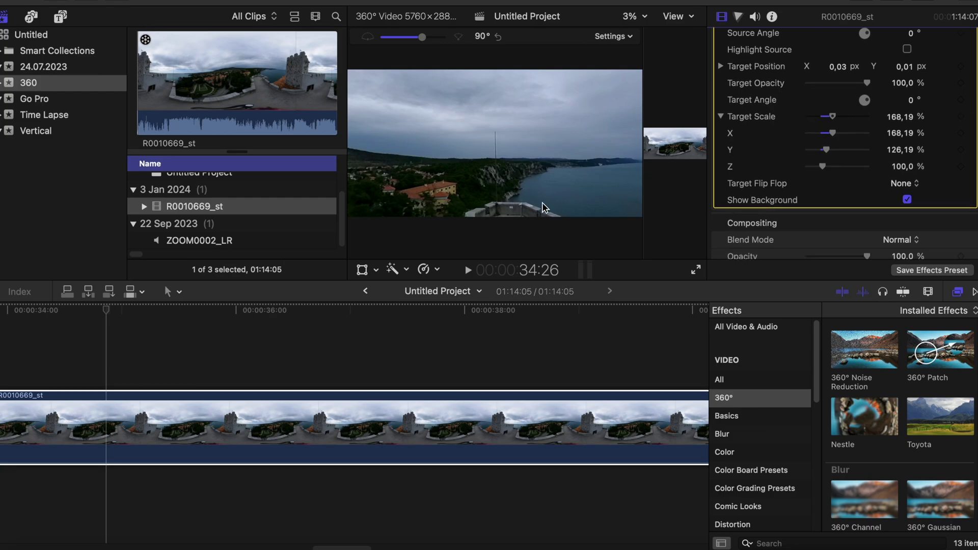
Step: Turn the 360° view down to the ground and switch the patch's Show Background off and back on to isolate the patch
drag(518, 189, 517, 126)
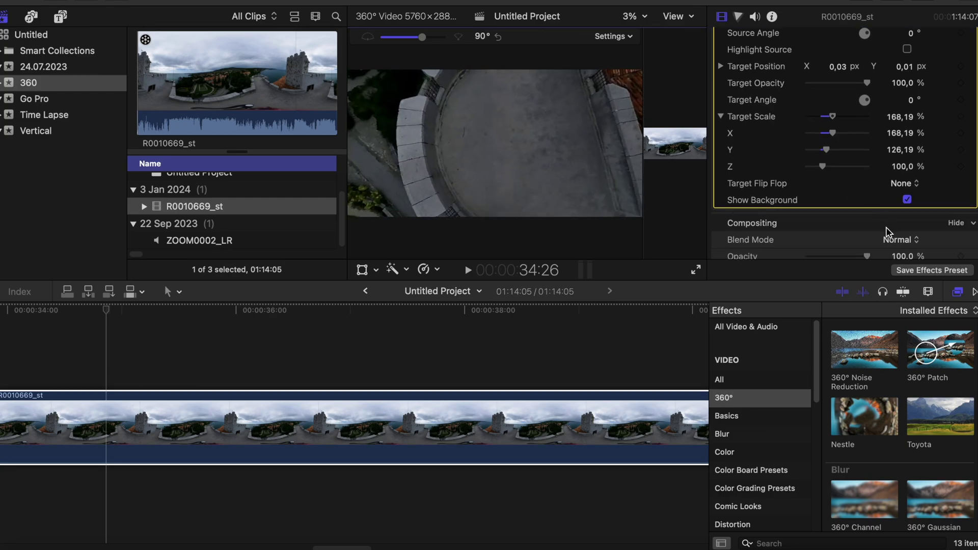
click(907, 199)
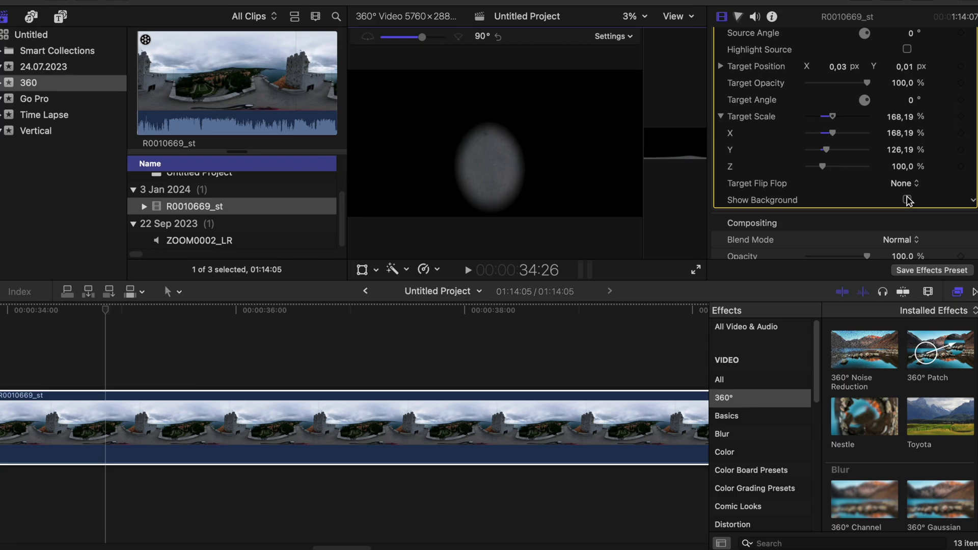
click(907, 199)
Step: Enable the patch's Setup Mode and hide the 360° viewer so the source and target controls appear in the flat view
scroll(865, 108, up, 5)
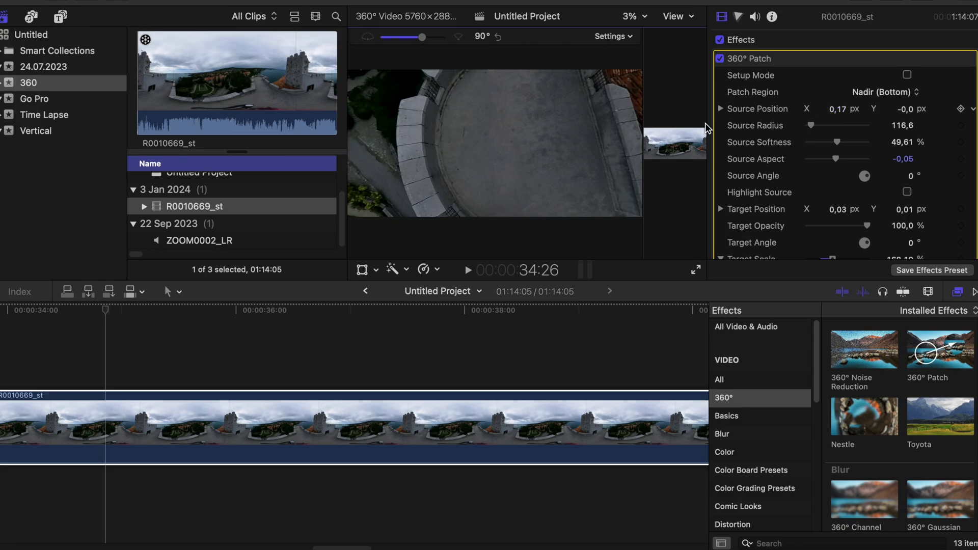
click(907, 75)
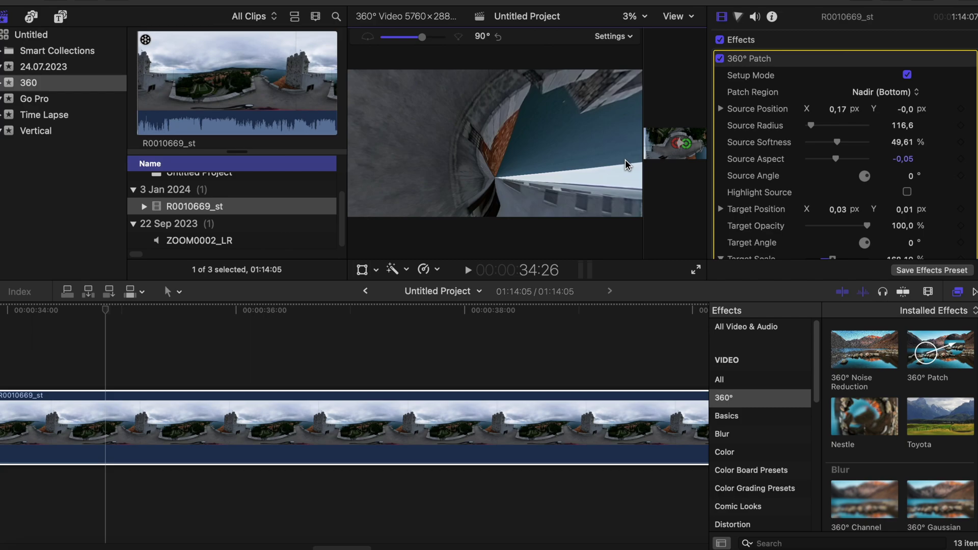
key(super+alt+7)
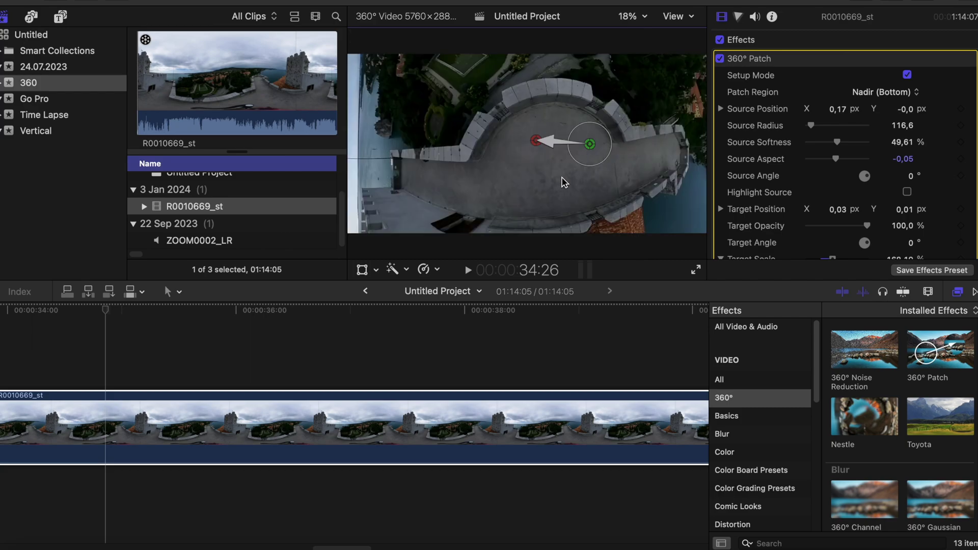
Step: Set the patch's Source Softness to 47,49 % and Source Radius to 115,0, and move the source to about X 0,19, Y -0,02 px
drag(840, 147, 814, 129)
click(720, 109)
drag(842, 125, 842, 130)
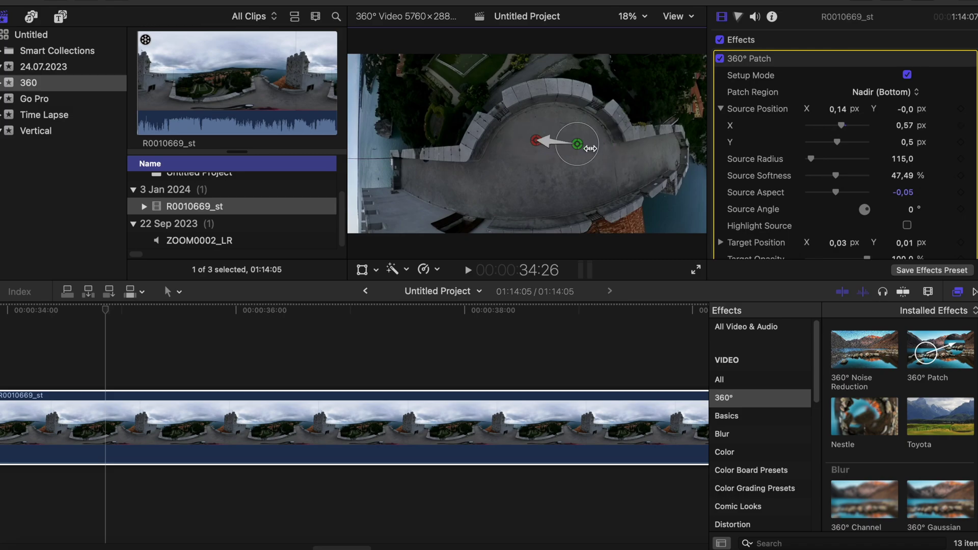
drag(578, 146, 594, 151)
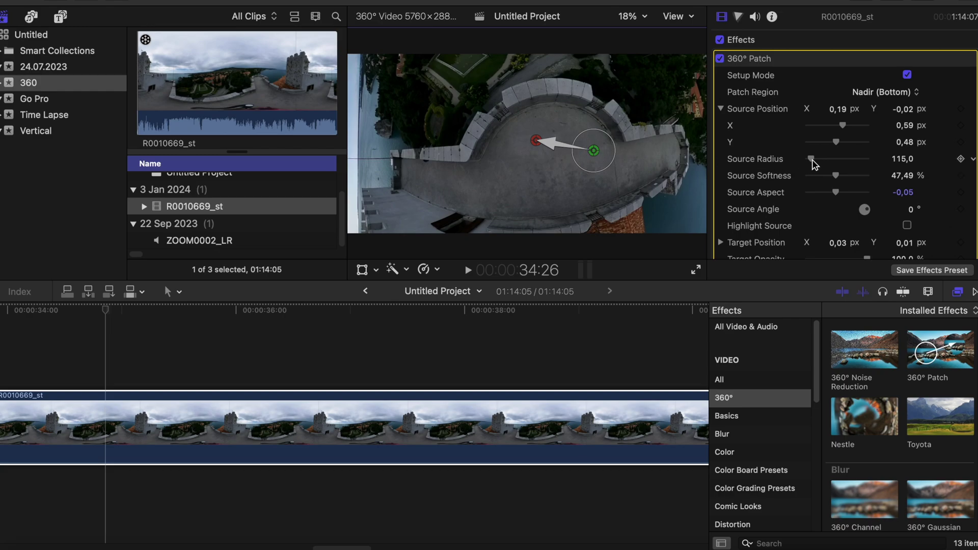
Step: Refine the patch source to Position X 0,16 px, Y -0,01 px and Source Radius 112,1
drag(812, 160, 843, 131)
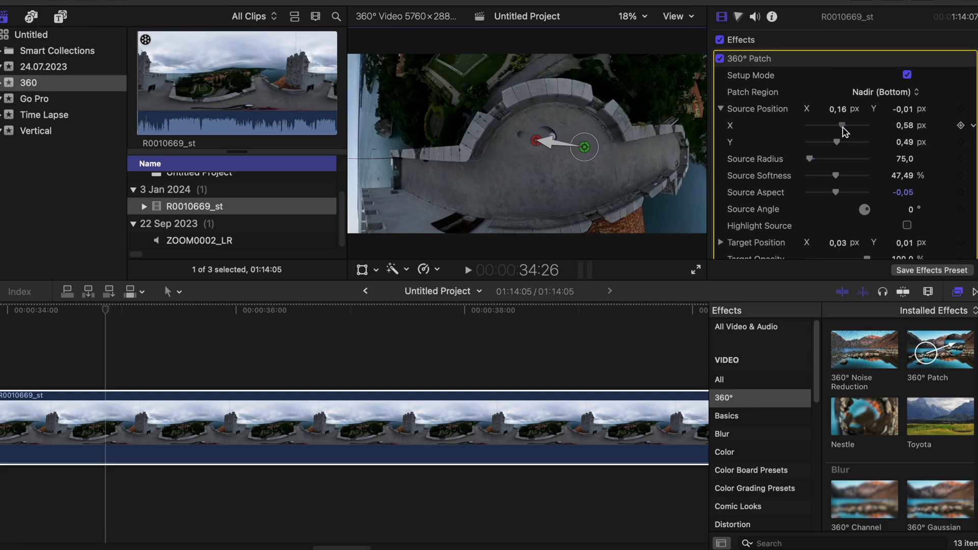
drag(813, 161, 812, 162)
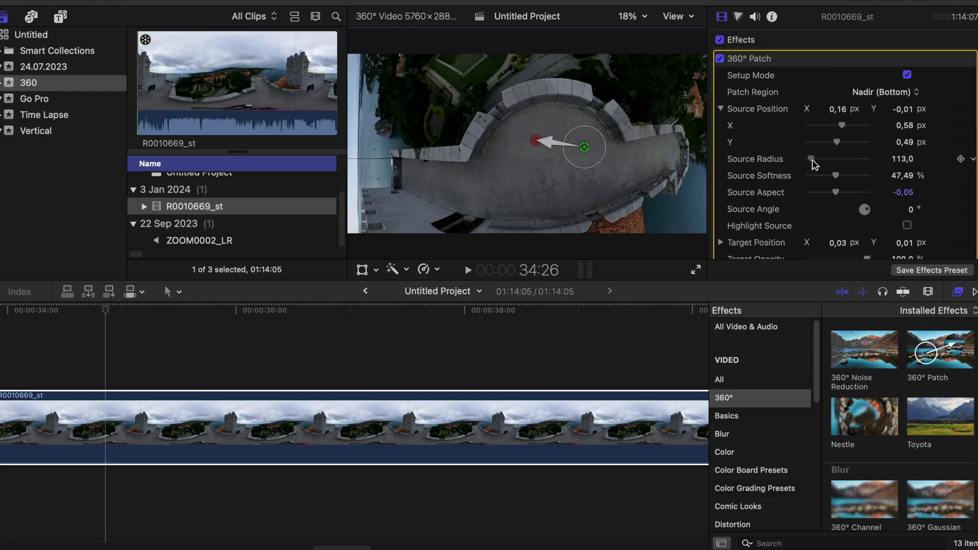
mouse_move(571, 162)
mouse_down()
mouse_move(563, 168)
mouse_move(572, 166)
mouse_up()
Step: Turn Highlight Source on to isolate the source area, turn it back off, and disable Show Background
scroll(862, 187, down, 2)
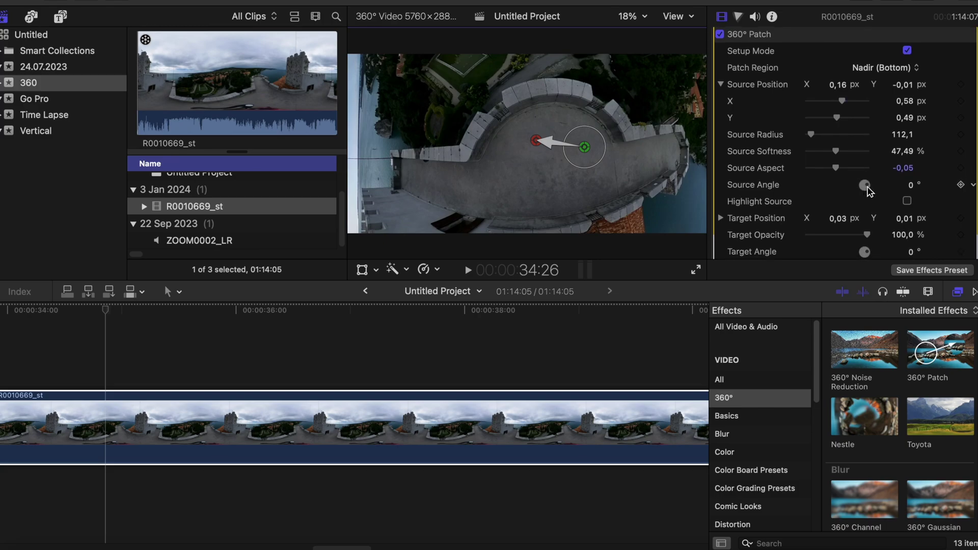
click(907, 201)
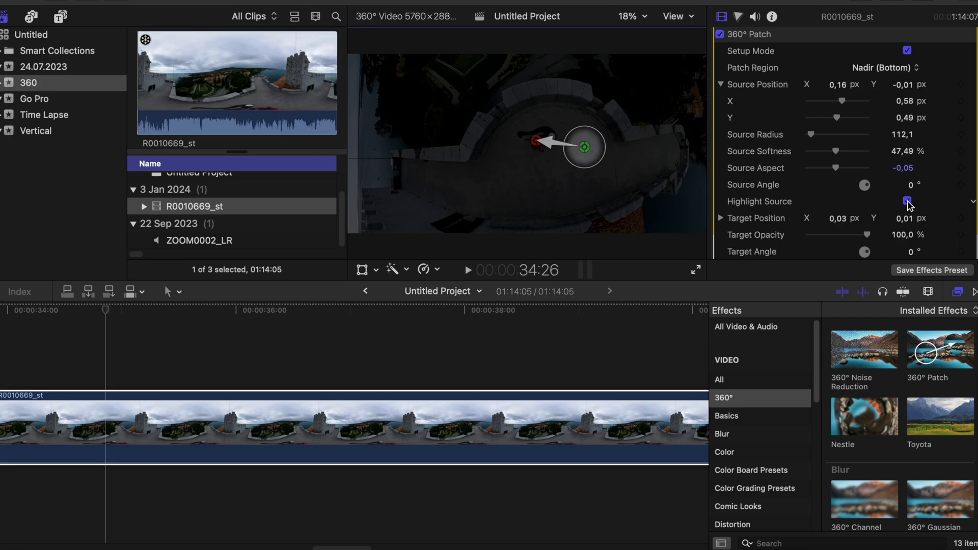
scroll(908, 205, down, 10)
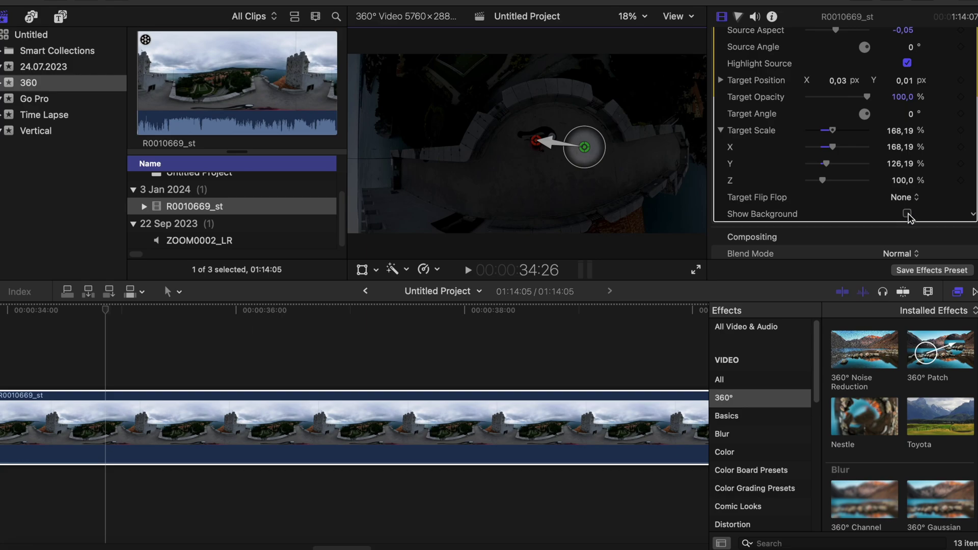
click(908, 214)
click(907, 64)
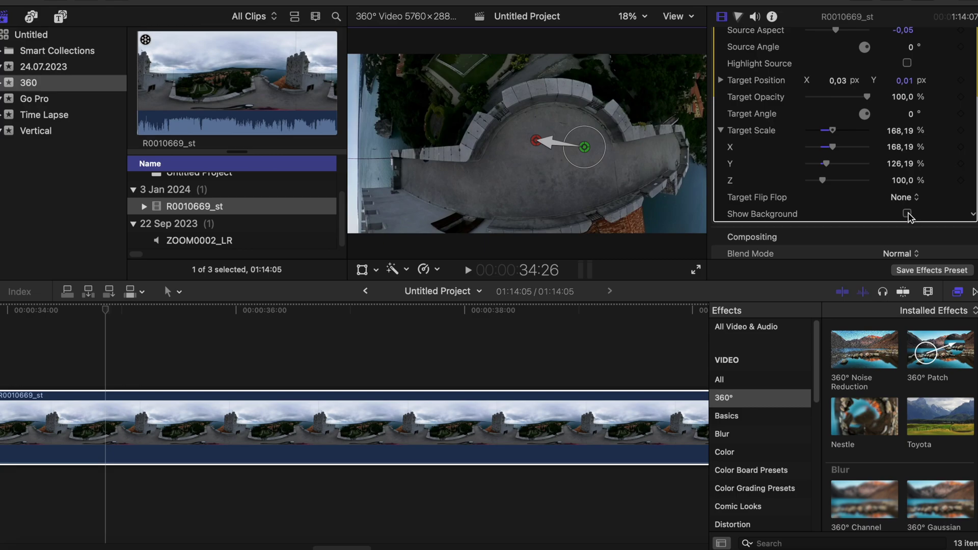
Step: Turn off the patch's Setup Mode and show the 360° viewer
scroll(922, 38, up, 10)
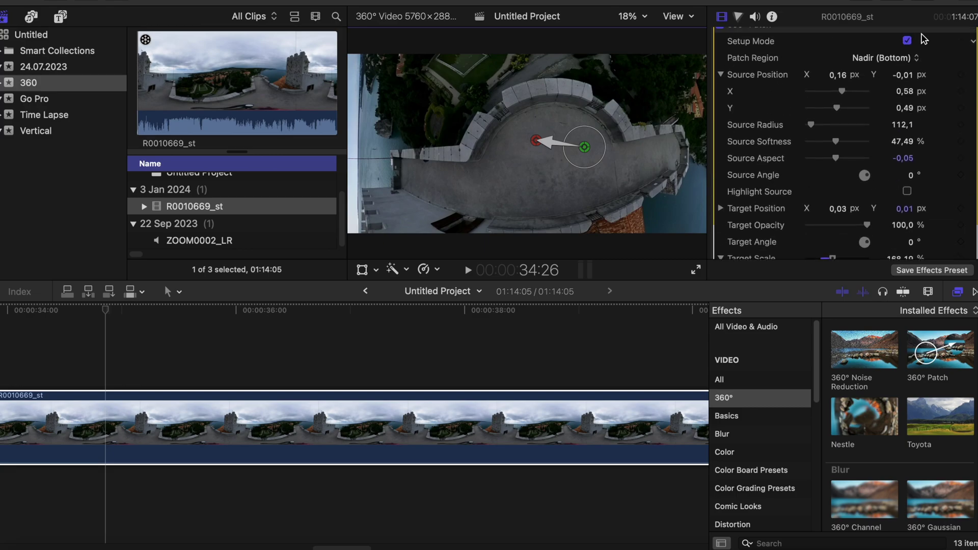
click(908, 57)
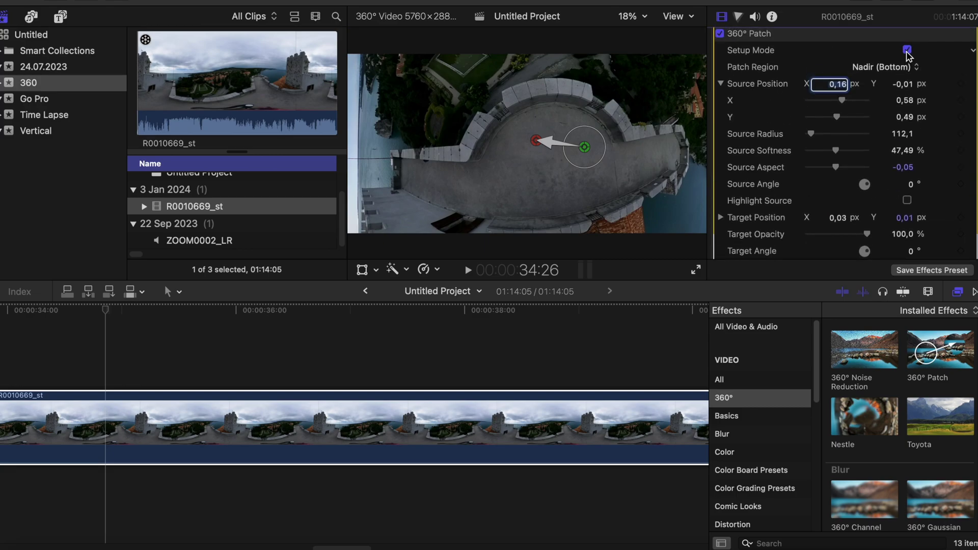
click(907, 50)
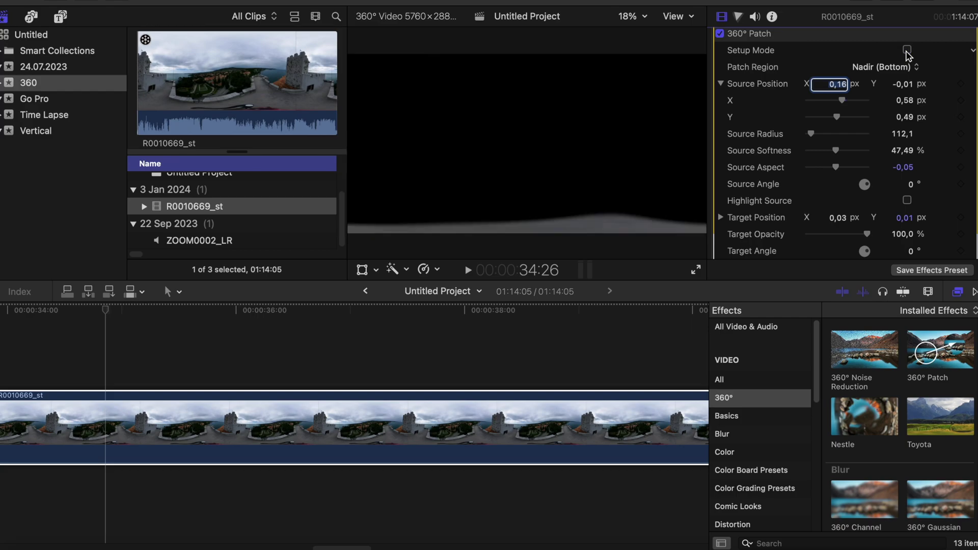
key(alt+super+7)
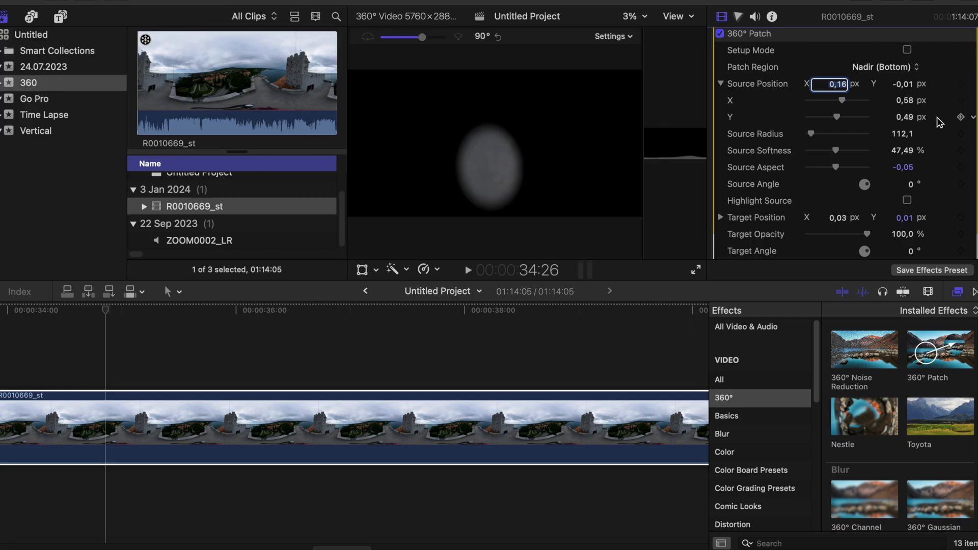
Step: Inspect the highlighted source area in the 360° view, re-enable Show Background, and turn Highlight Source off
scroll(935, 199, down, 5)
scroll(935, 200, up, 2)
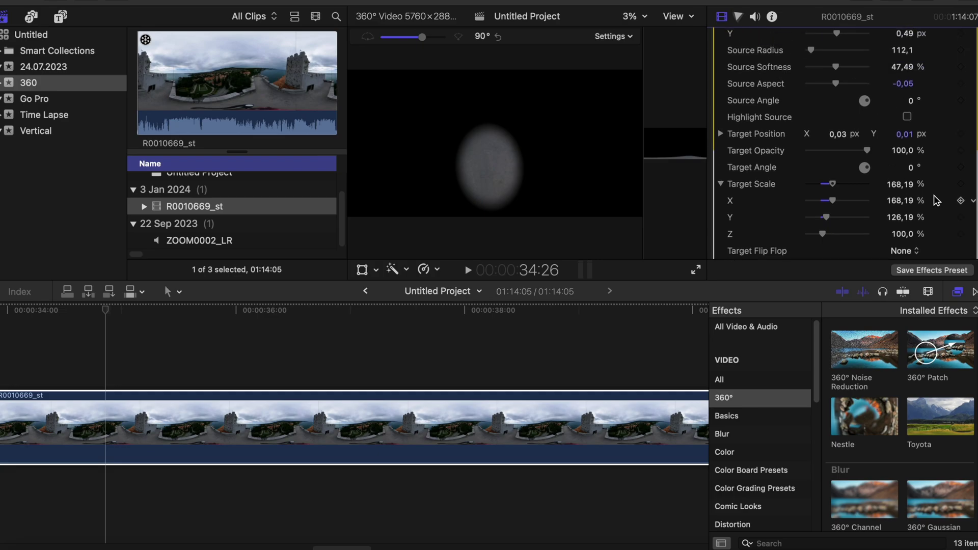
click(907, 117)
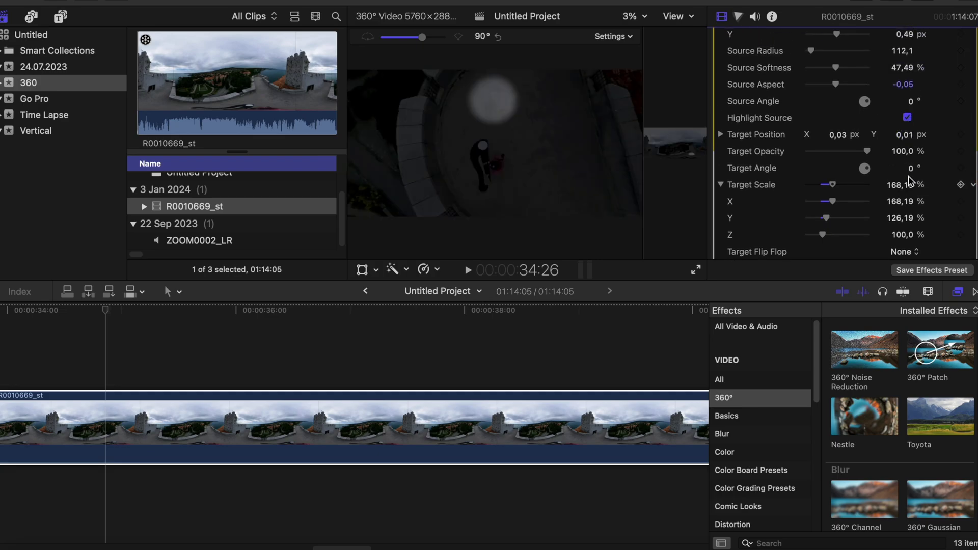
scroll(911, 180, down, 3)
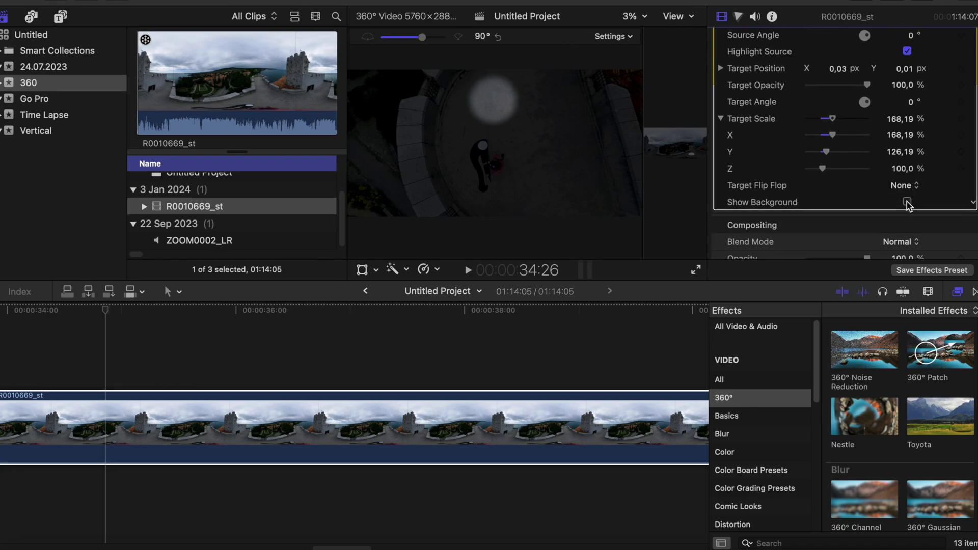
scroll(951, 197, up, 1)
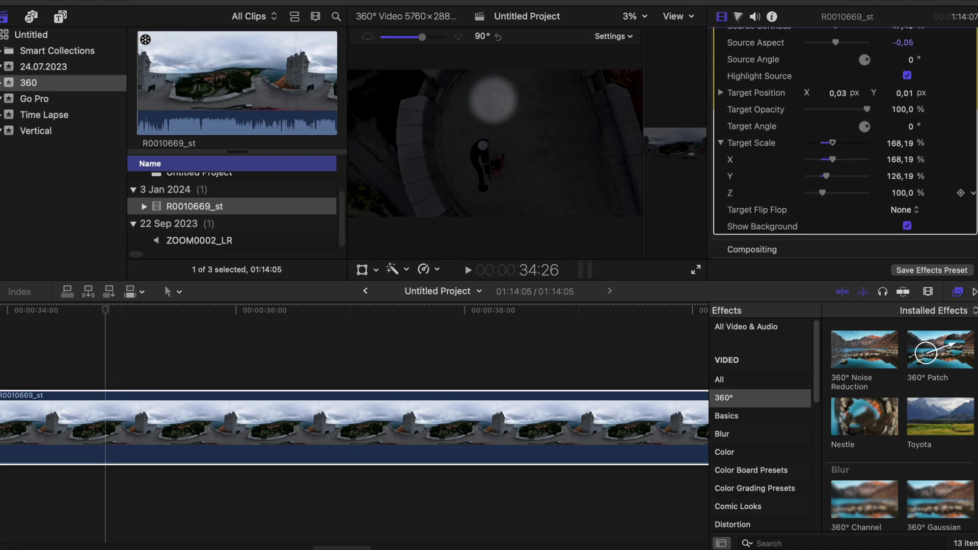
click(907, 78)
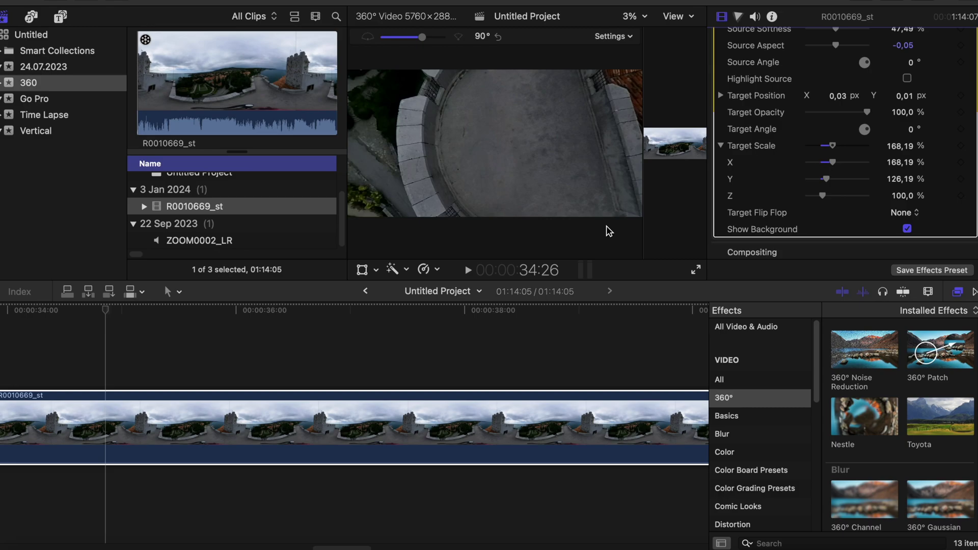
Step: Enable Setup Mode with the 360° viewer open, look around the setup image, and switch Setup Mode off again
scroll(864, 177, up, 5)
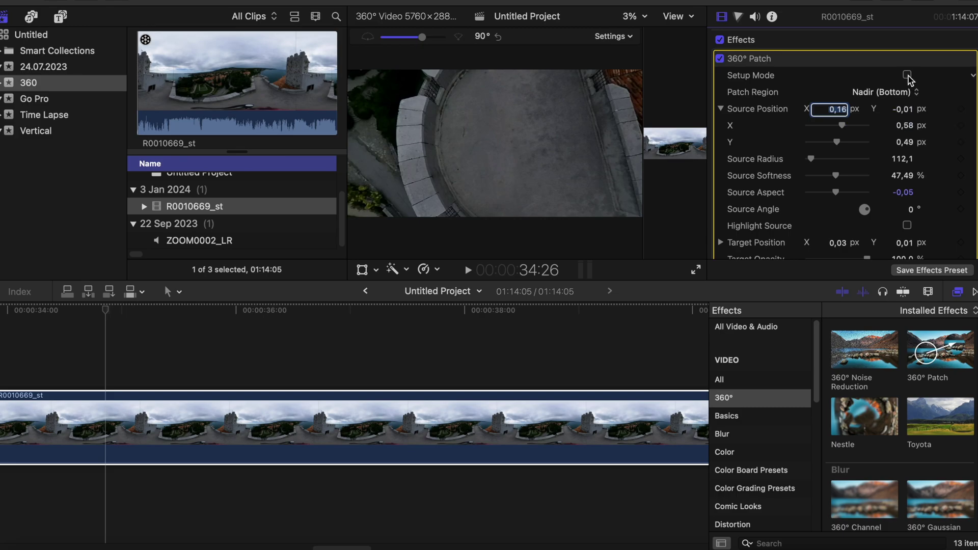
click(907, 75)
click(907, 76)
drag(539, 153, 621, 152)
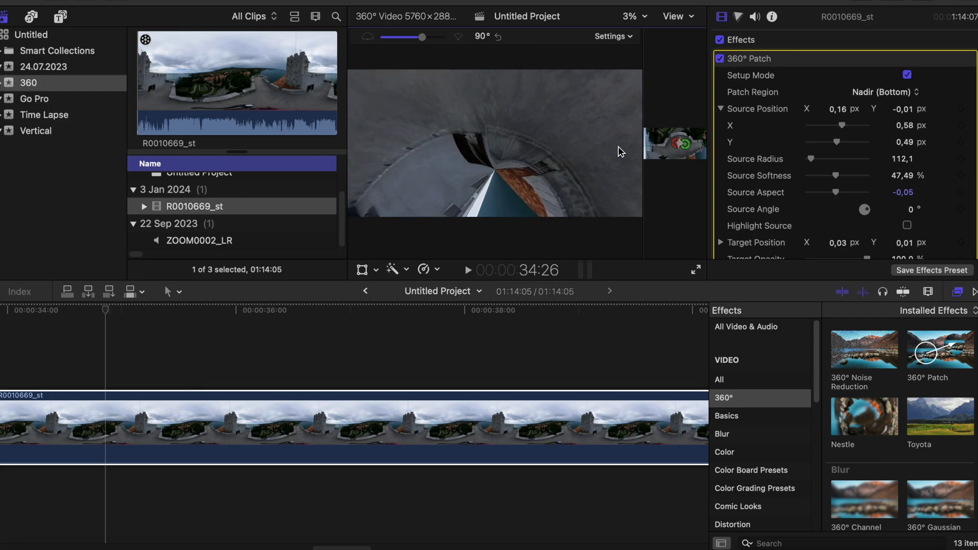
drag(591, 153, 560, 143)
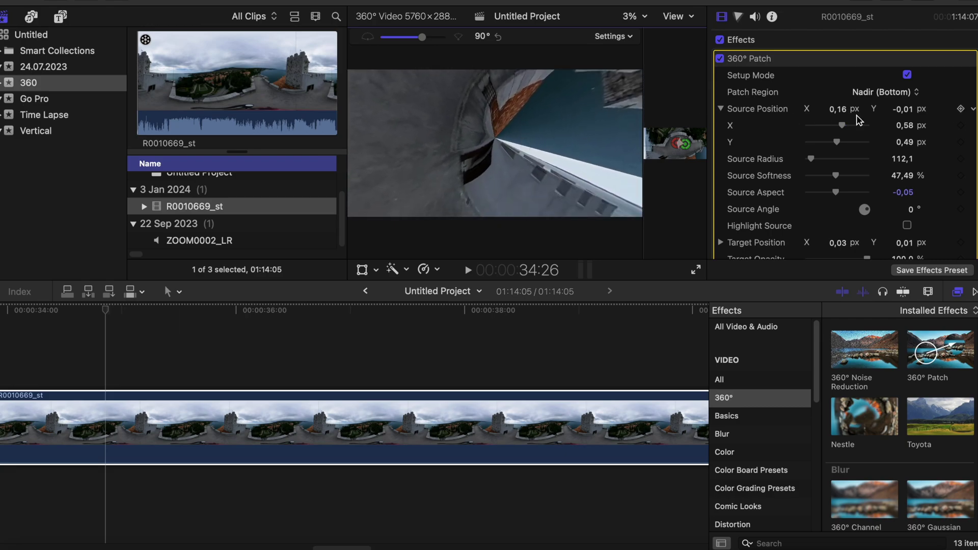
click(907, 75)
Step: Look around the tower, sea and parapet in the 360° viewer to check the patched clip
drag(549, 128, 225, 202)
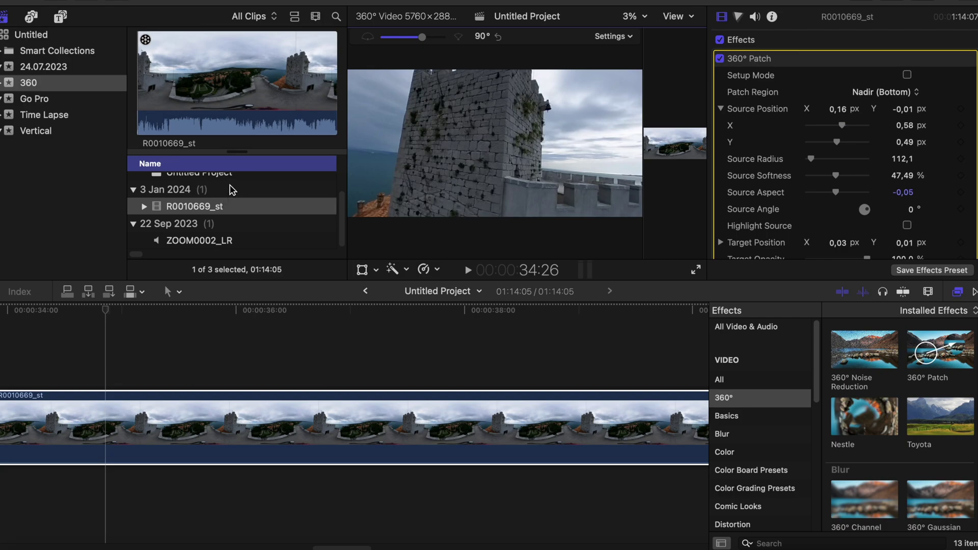
drag(456, 177, 227, 169)
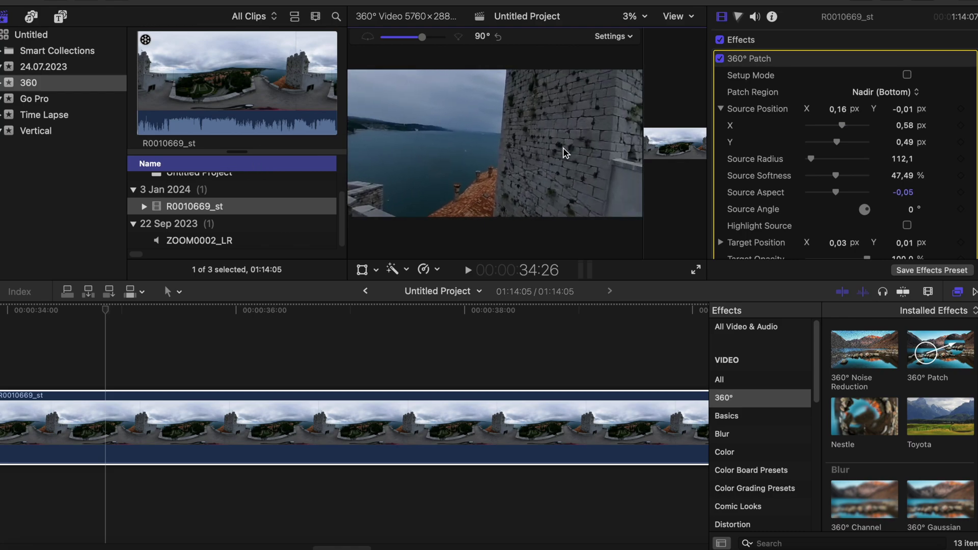
drag(589, 148, 555, 139)
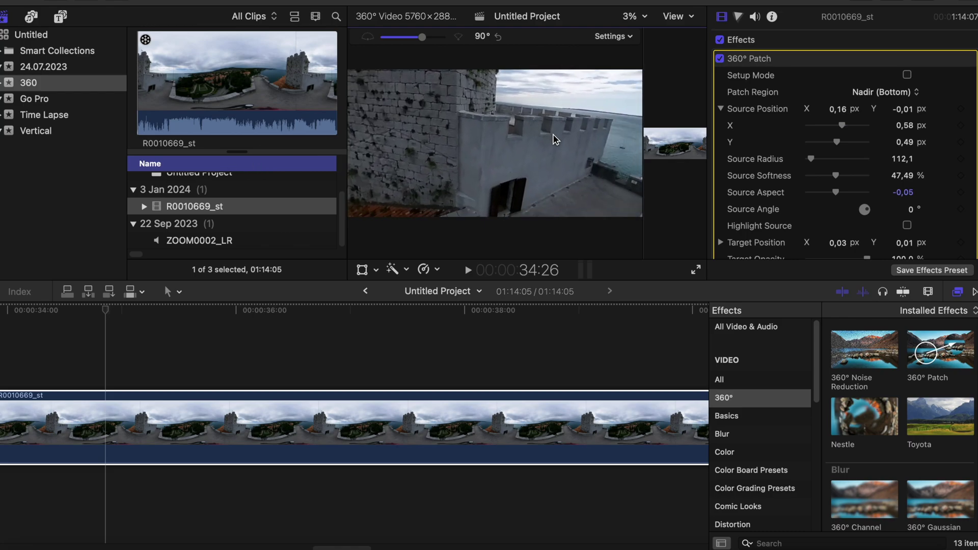